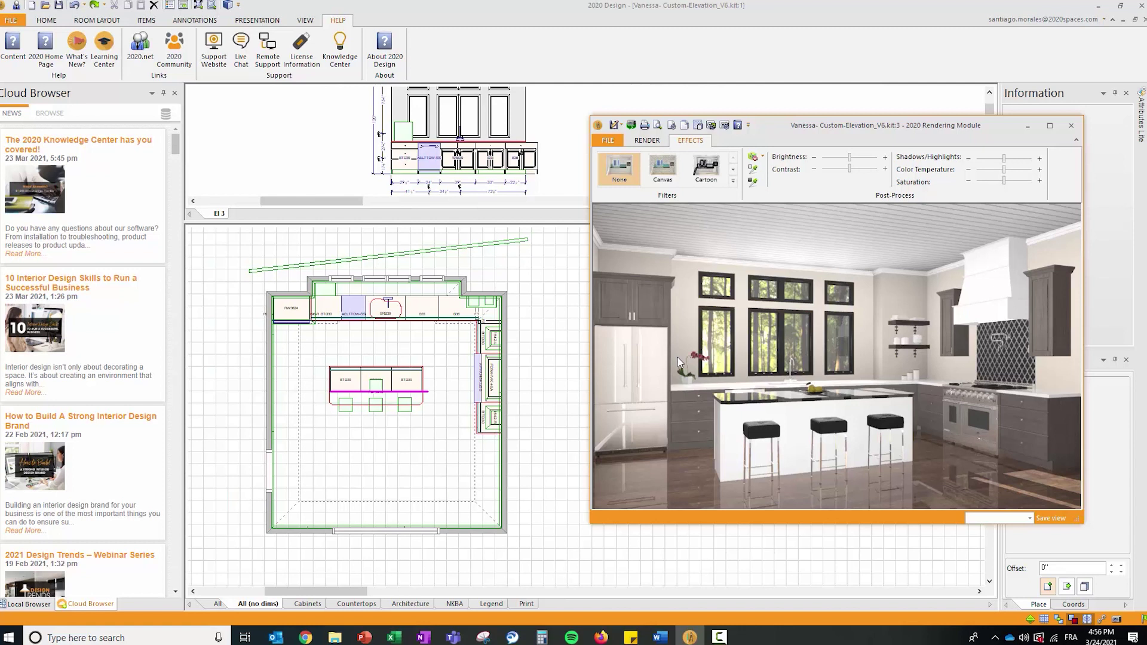
left_click(385, 55)
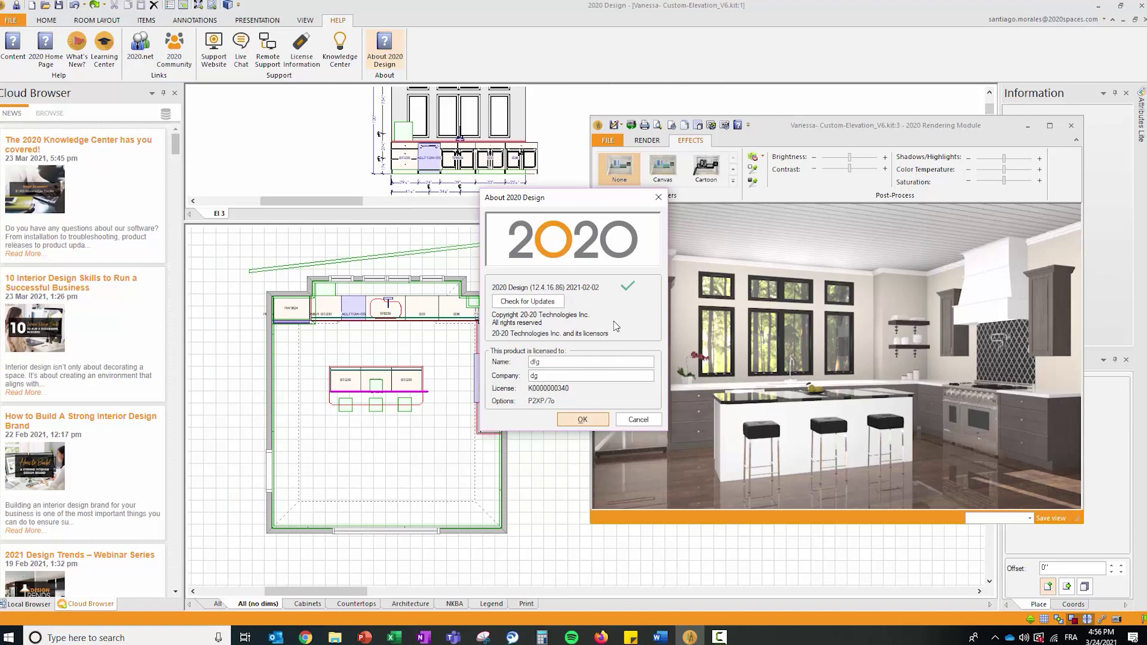
left_click(649, 425)
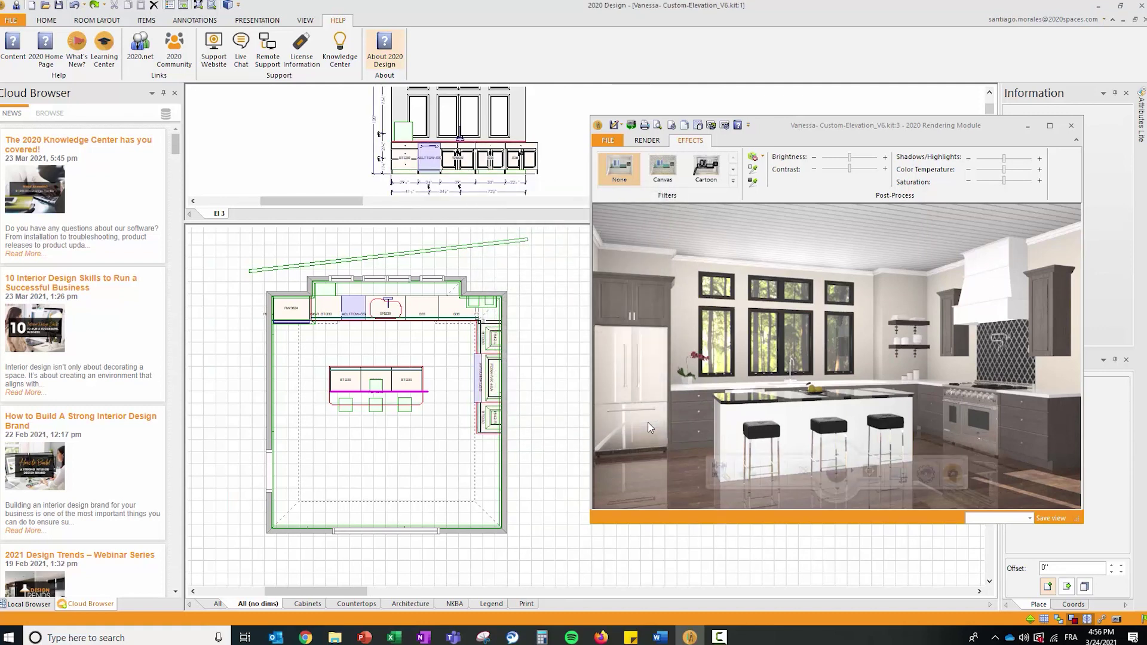
mouse_move(650, 425)
left_click(1103, 20)
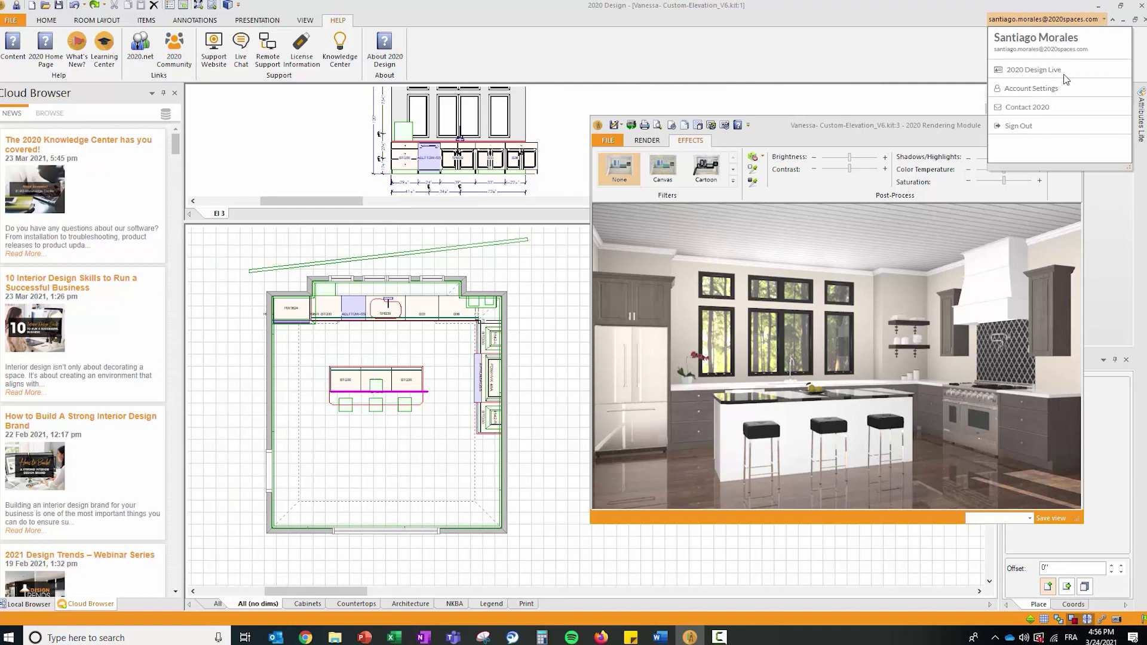
left_click(906, 51)
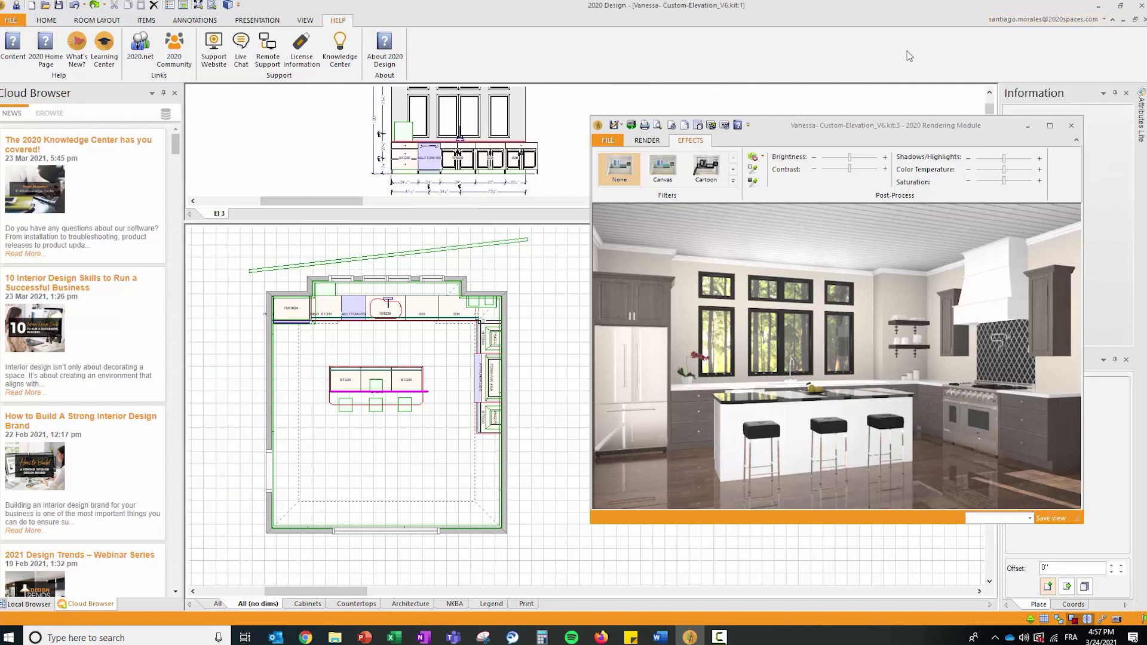
Switch the render lighting to Sun mode and move the sun to the left of the room.
mouse_move(871, 297)
mouse_move(976, 289)
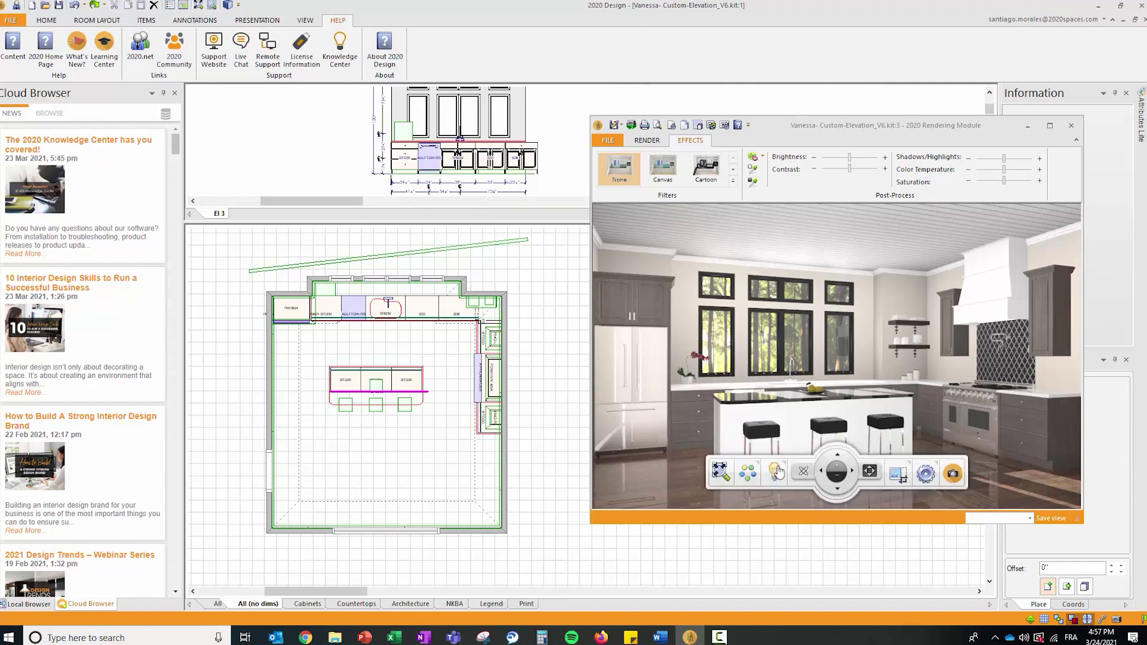
left_click(775, 473)
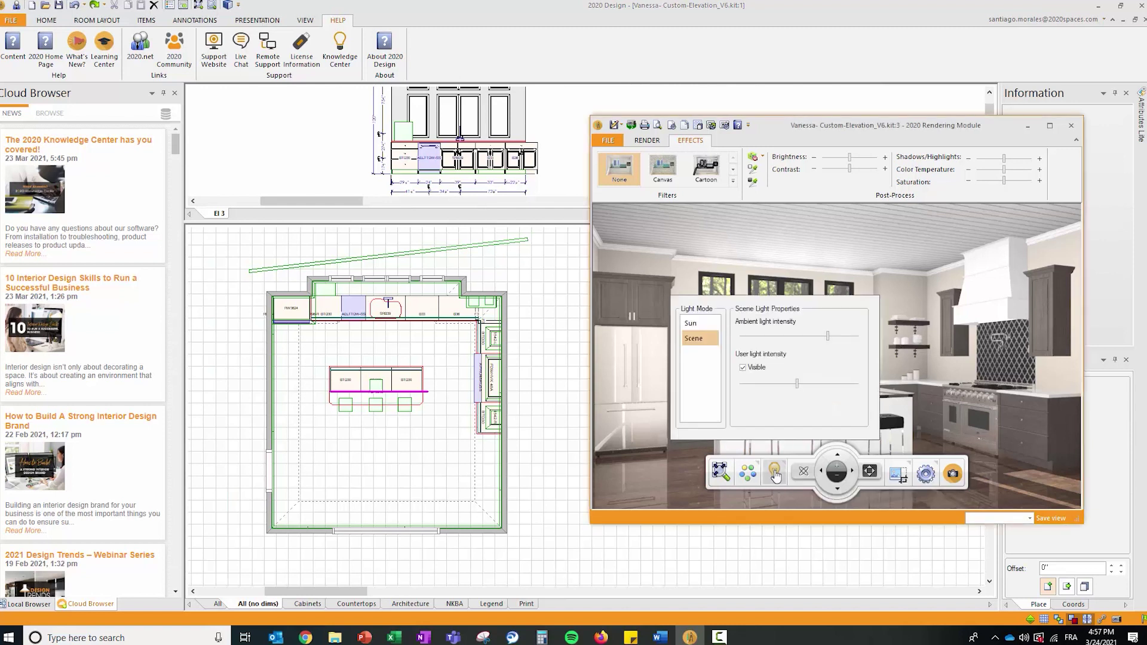
left_click(703, 324)
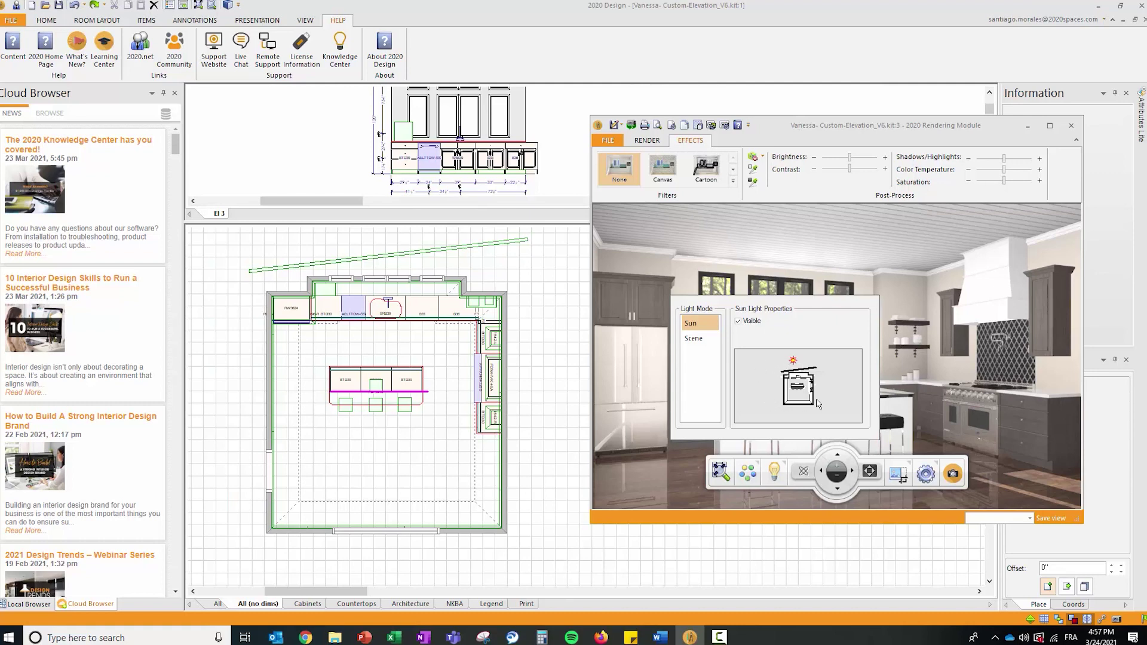
left_click_drag(793, 361, 775, 366)
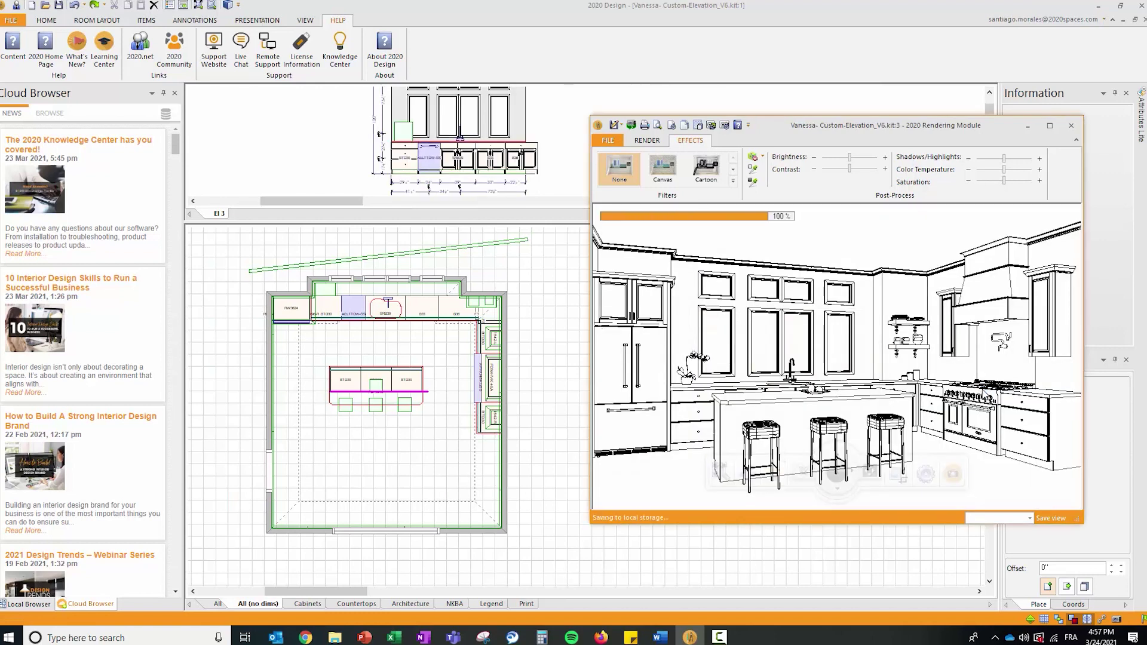
Change the lighting mode to Scene and lower the ambient light intensity.
mouse_move(807, 469)
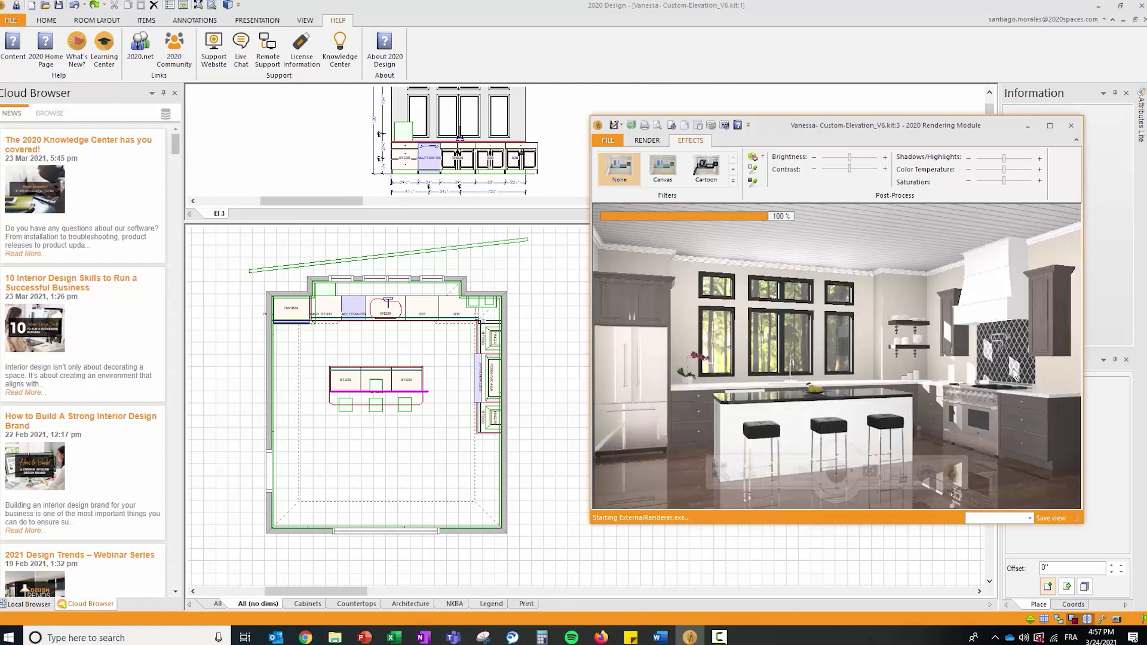
left_click(775, 471)
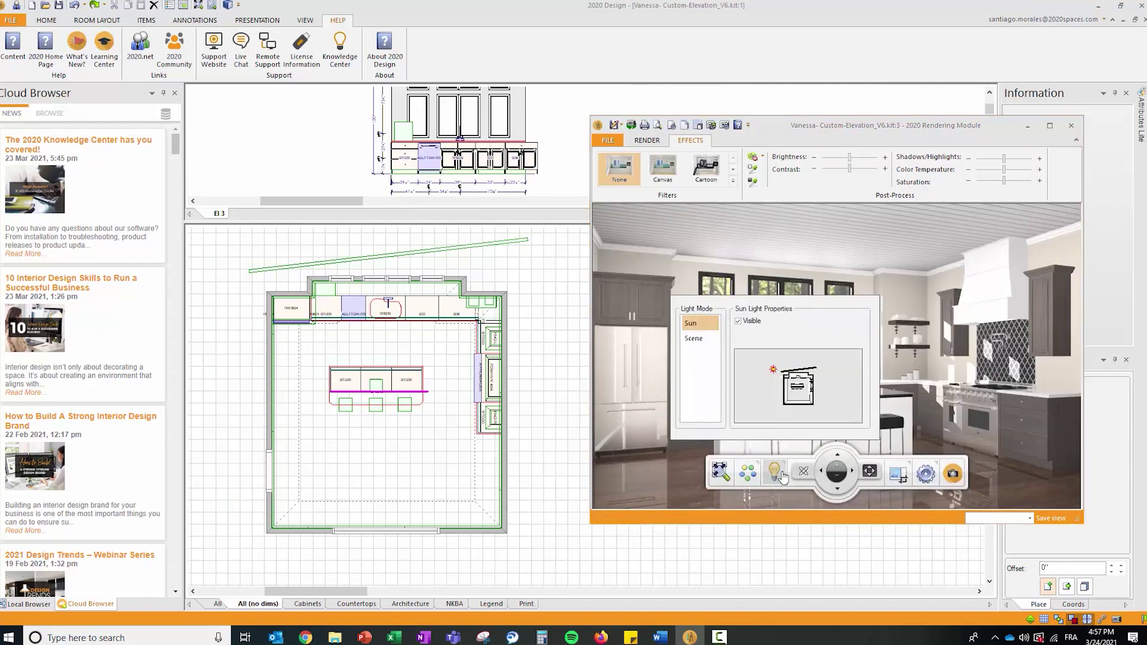
left_click(694, 339)
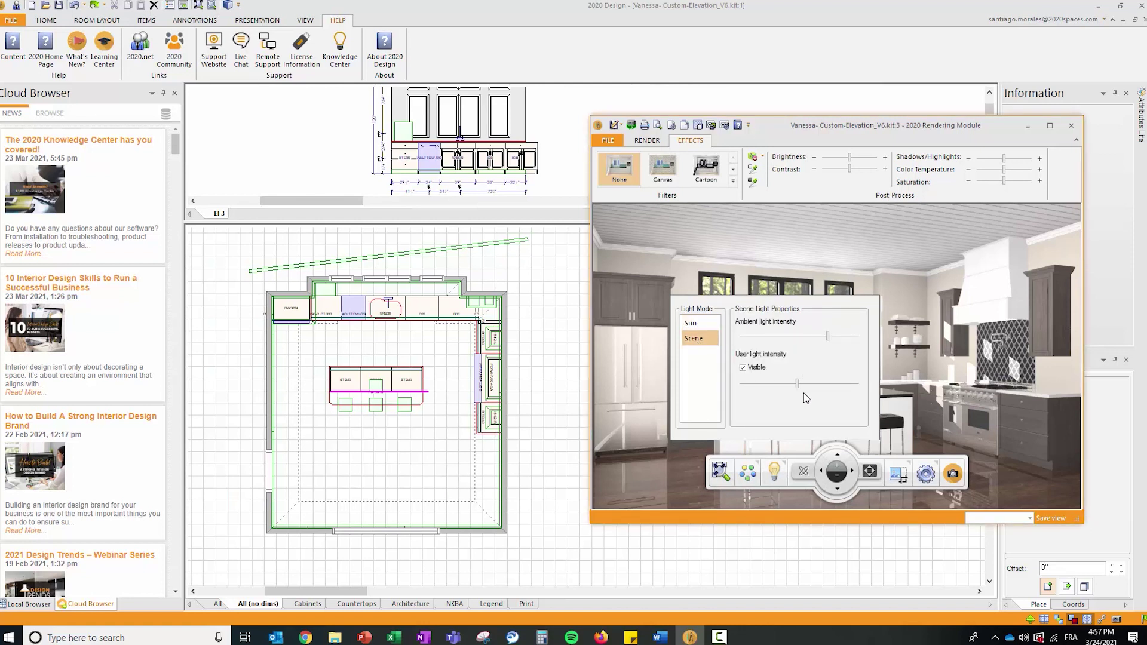
left_click(803, 336)
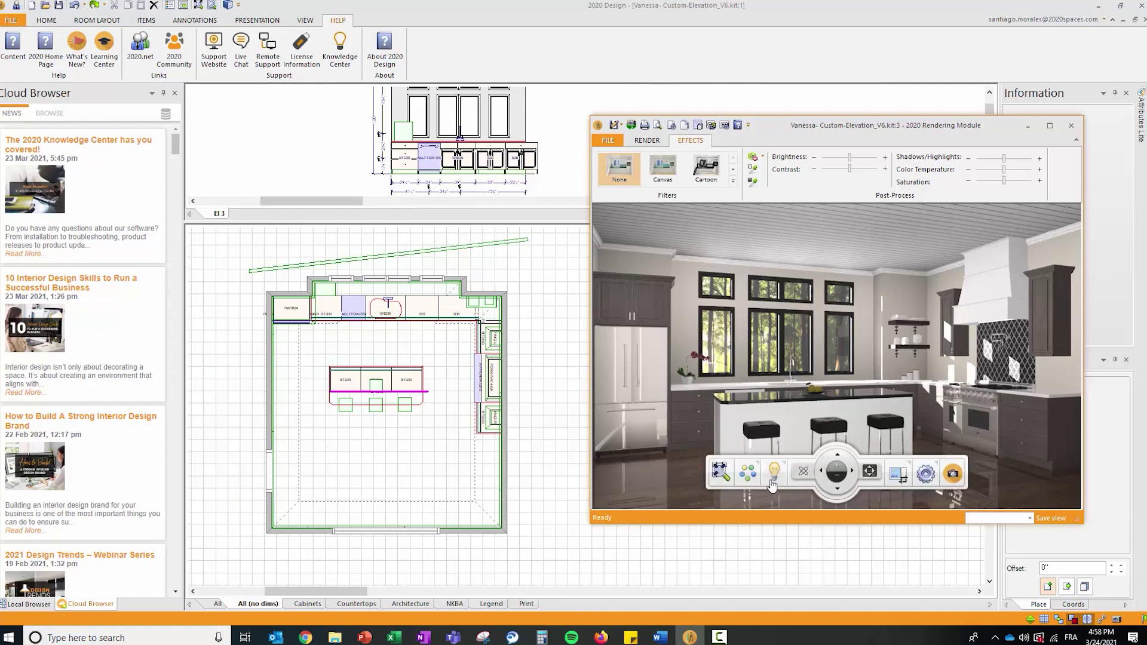
left_click(779, 476)
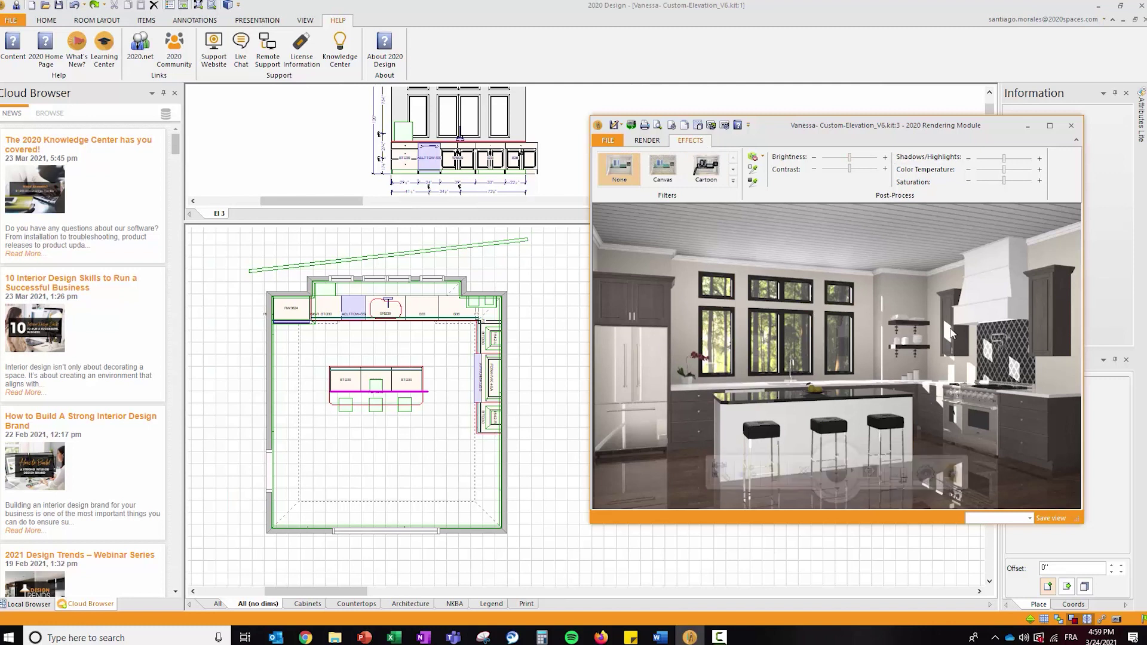
left_click(607, 141)
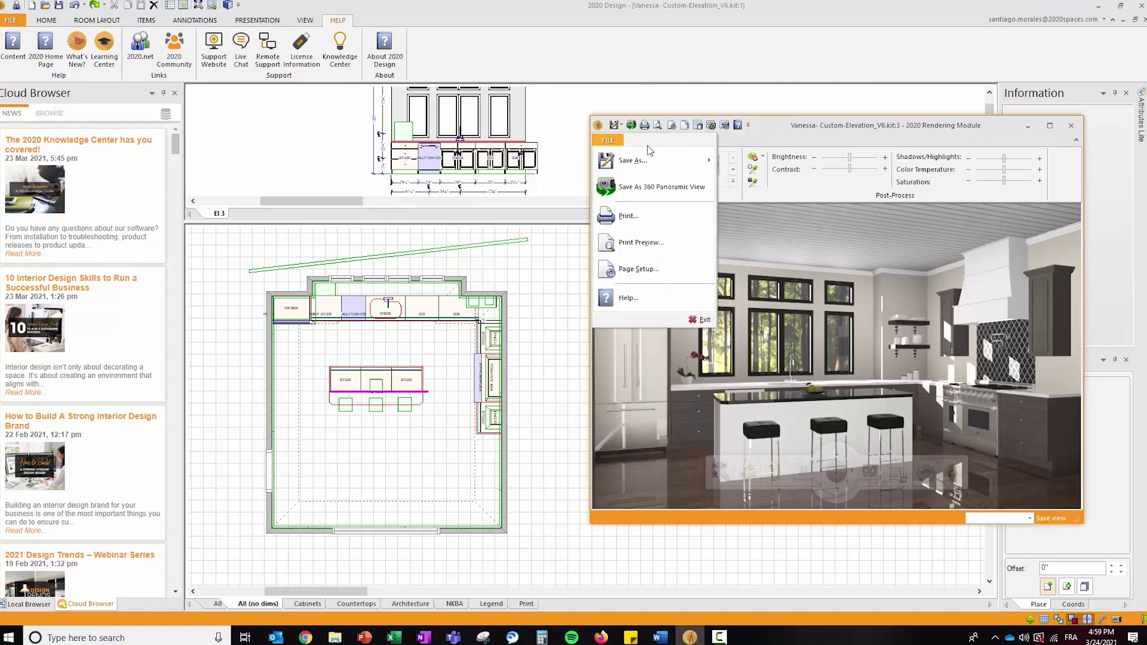
Return to the Effects filters and widen the rendering window to show more kitchen.
left_click(743, 144)
left_click(647, 141)
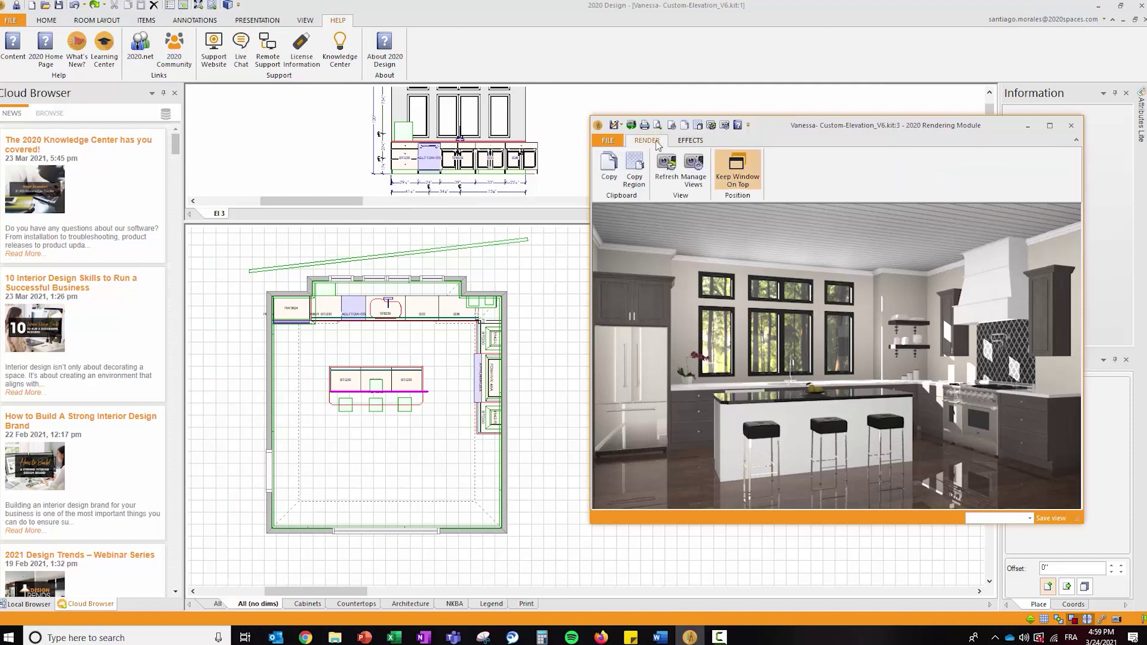
left_click(689, 142)
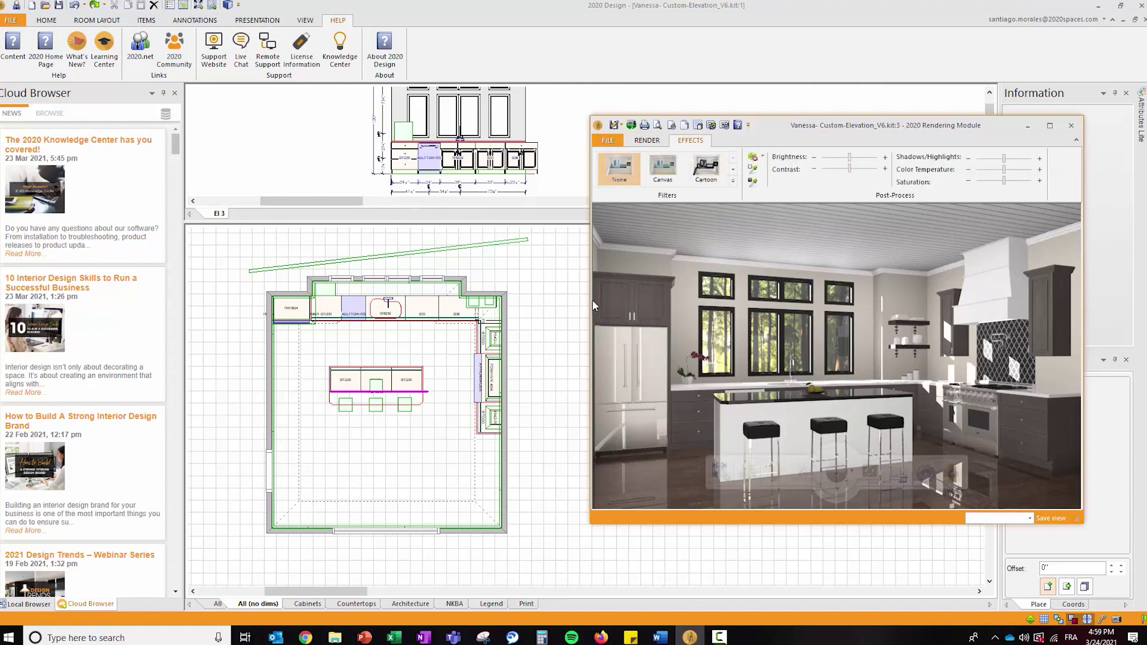
left_click_drag(589, 300, 428, 308)
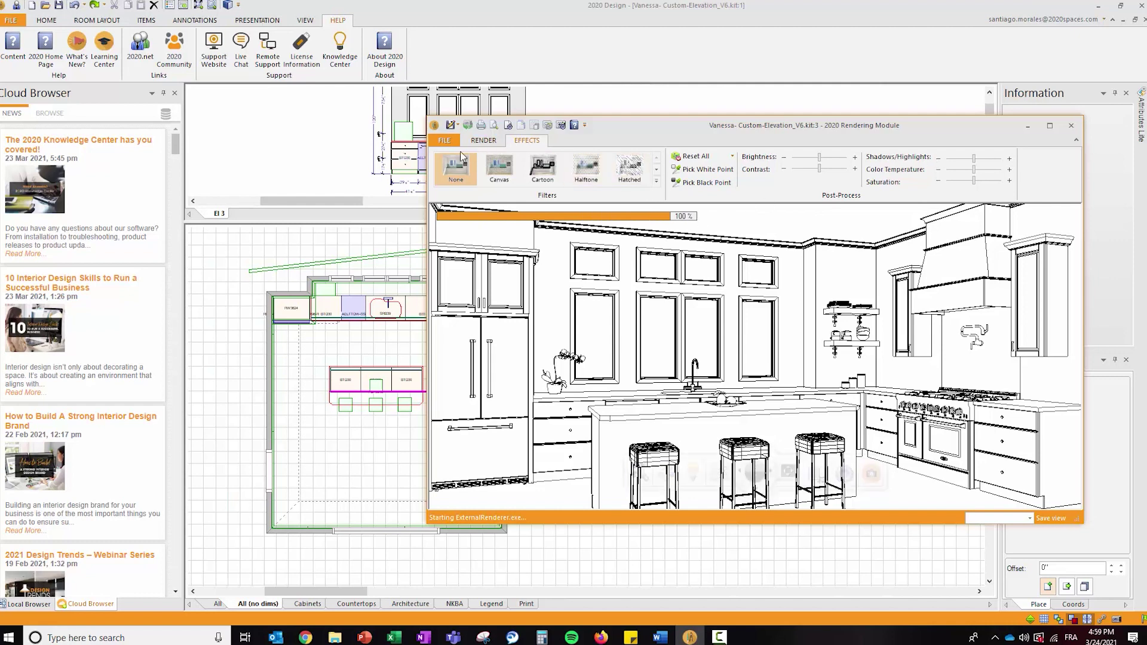
Try the None, Canvas, Cartoon, Halftone, Hatched and Pencil filters, settling on Paper.
left_click(453, 187)
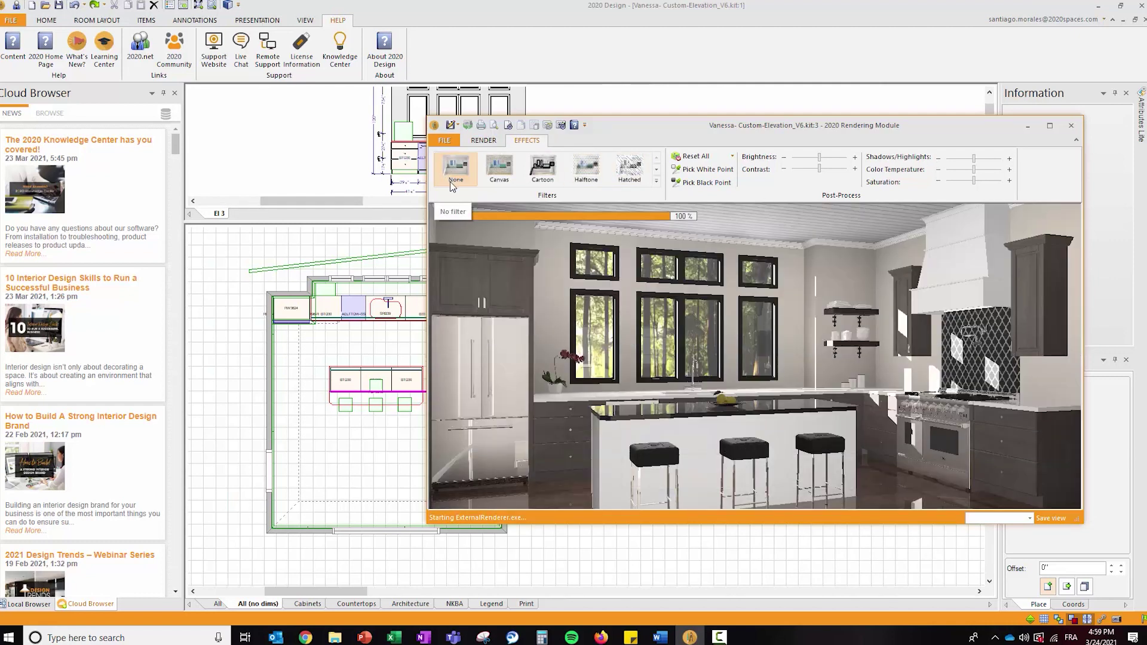
left_click(499, 169)
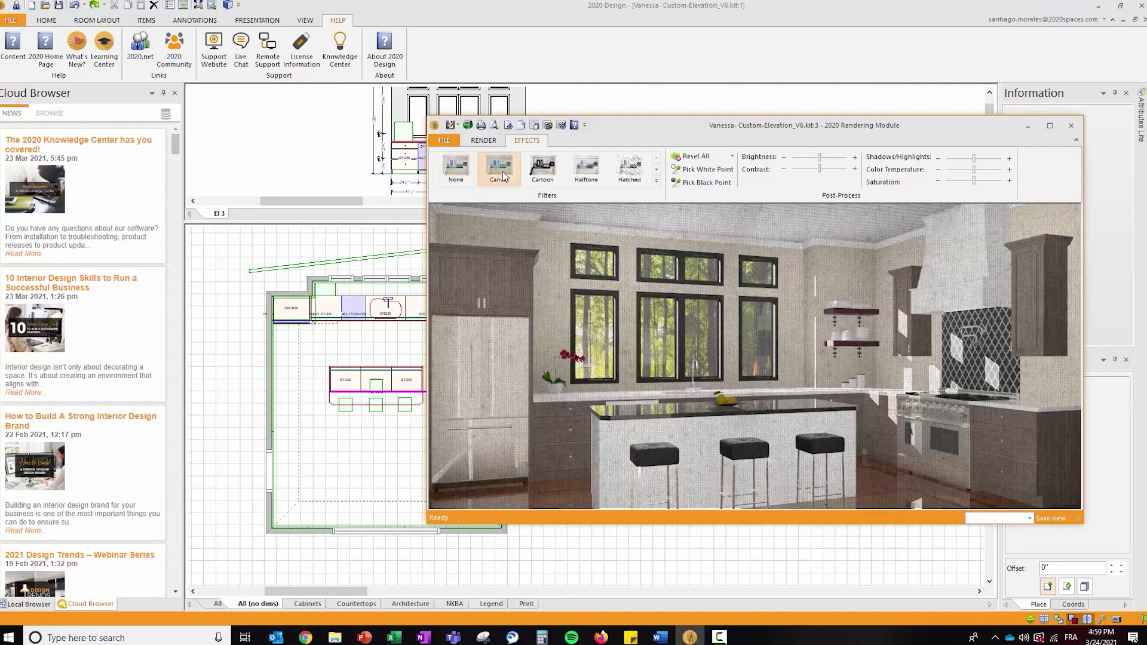
left_click(543, 169)
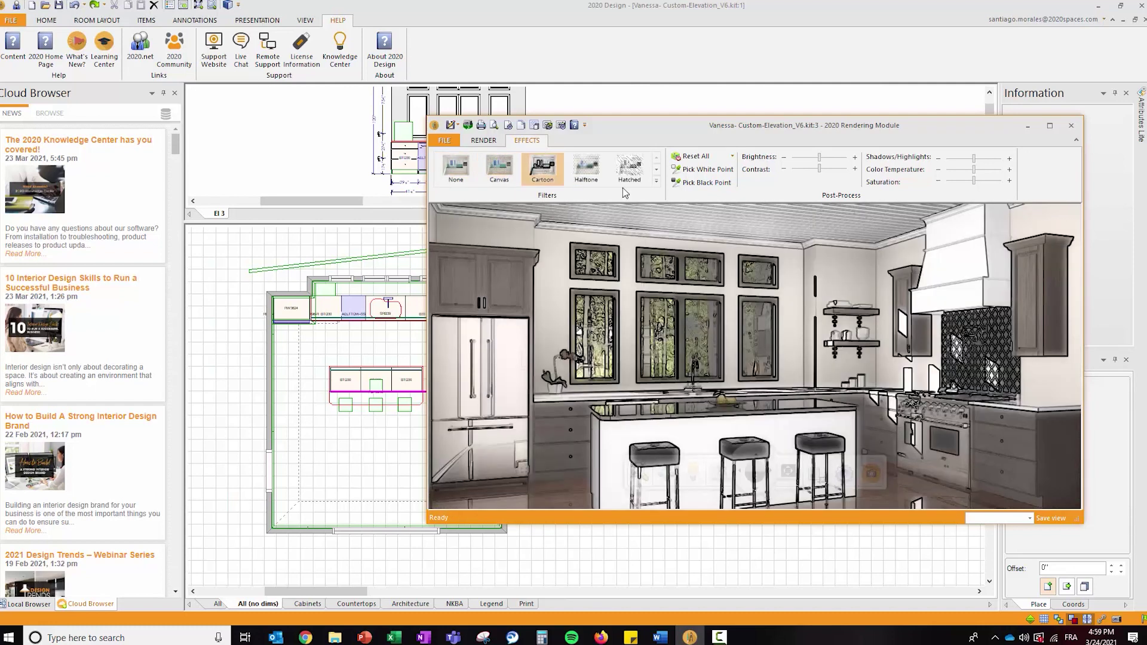
left_click(589, 170)
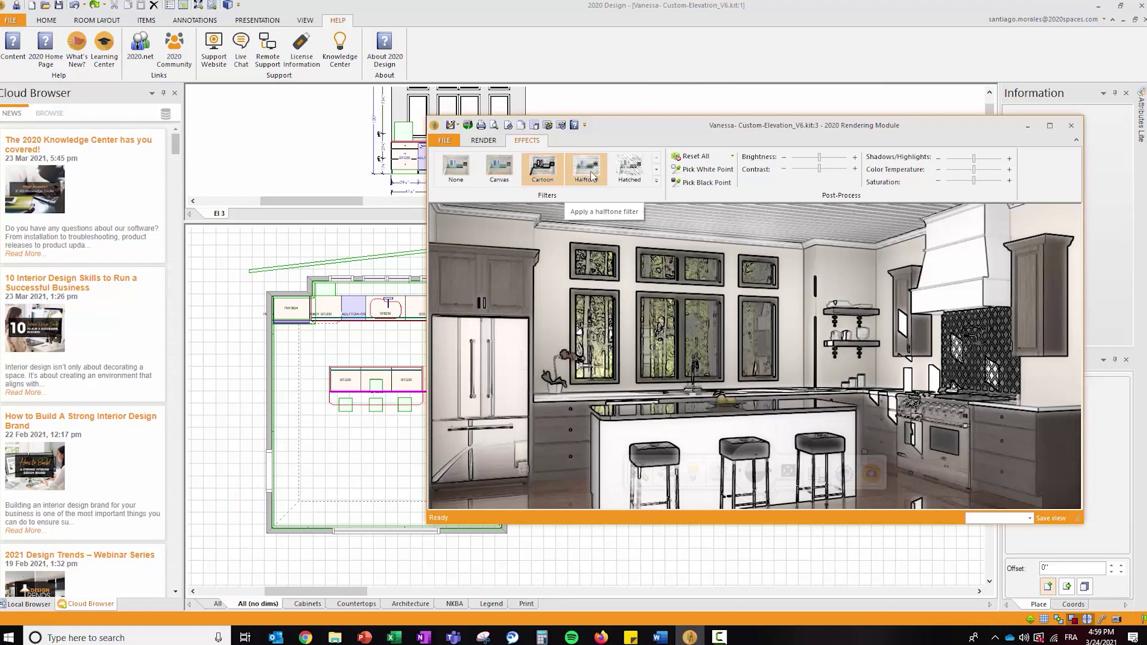
left_click(635, 170)
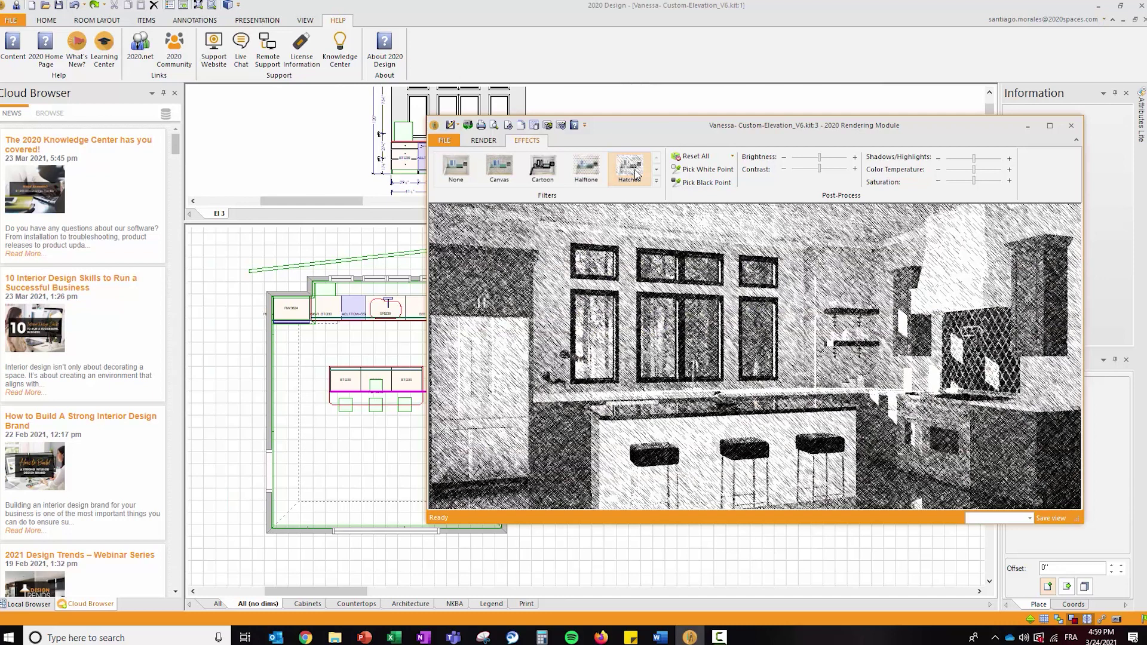
left_click(656, 169)
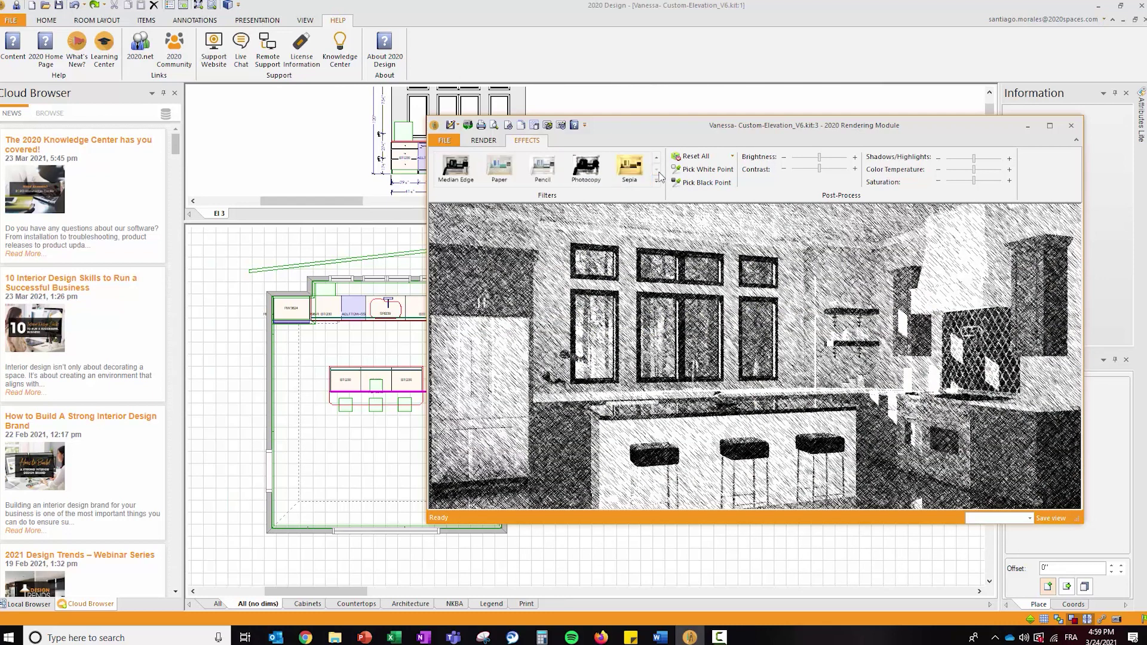
left_click(541, 172)
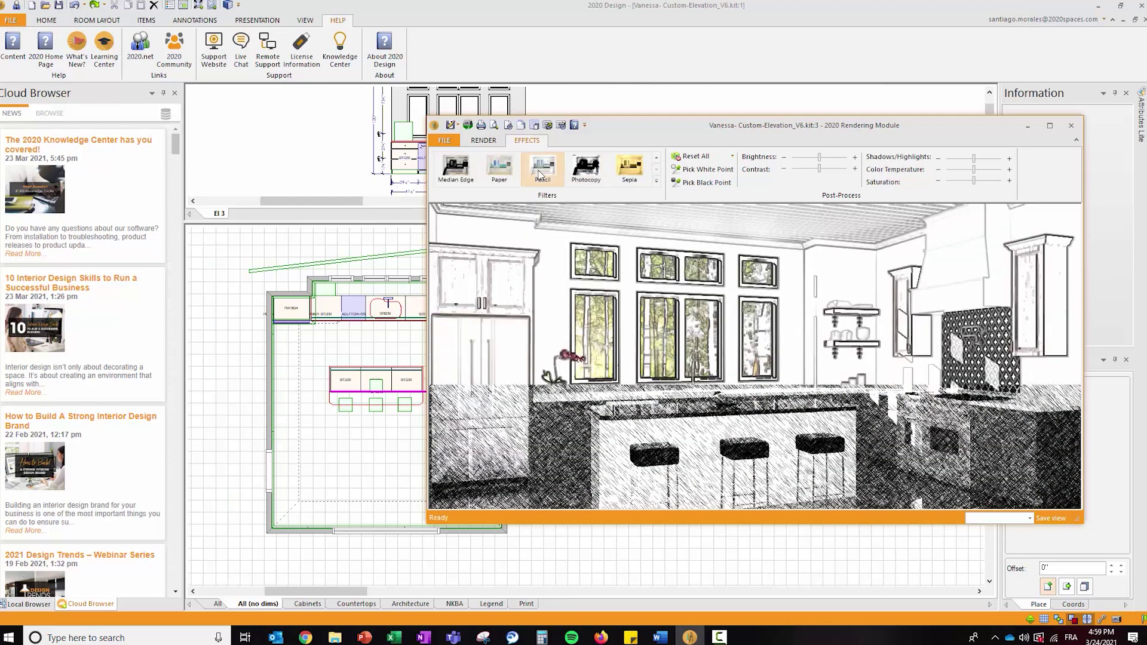
left_click(485, 174)
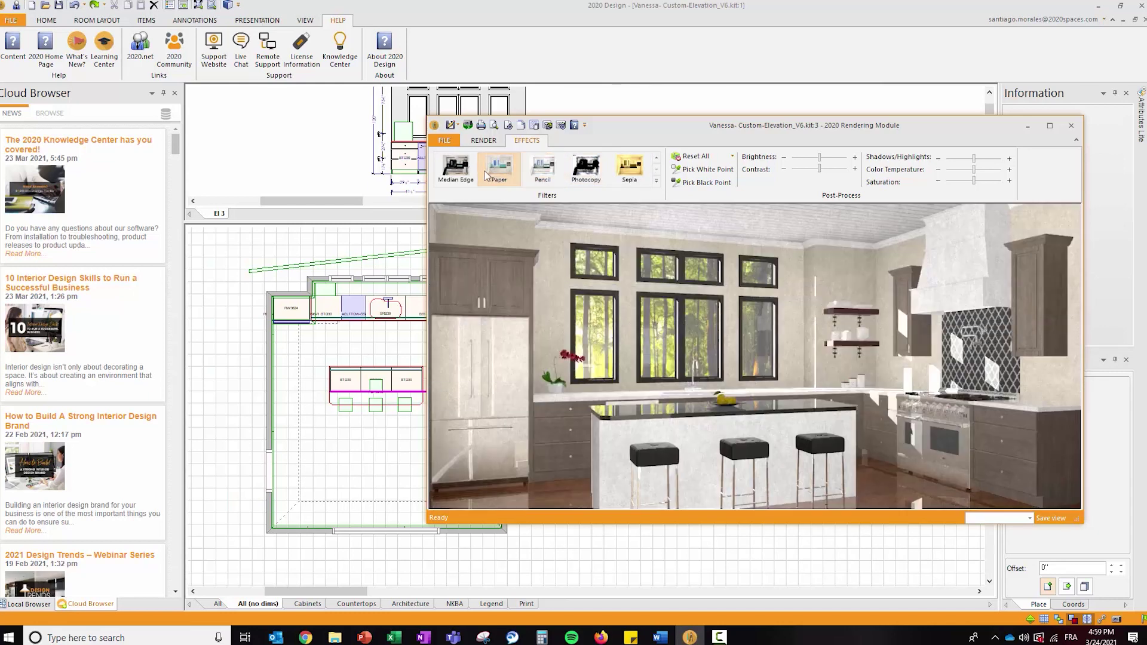
Clear the filter and raise Brightness and Shadows/Highlights slightly.
left_click(656, 158)
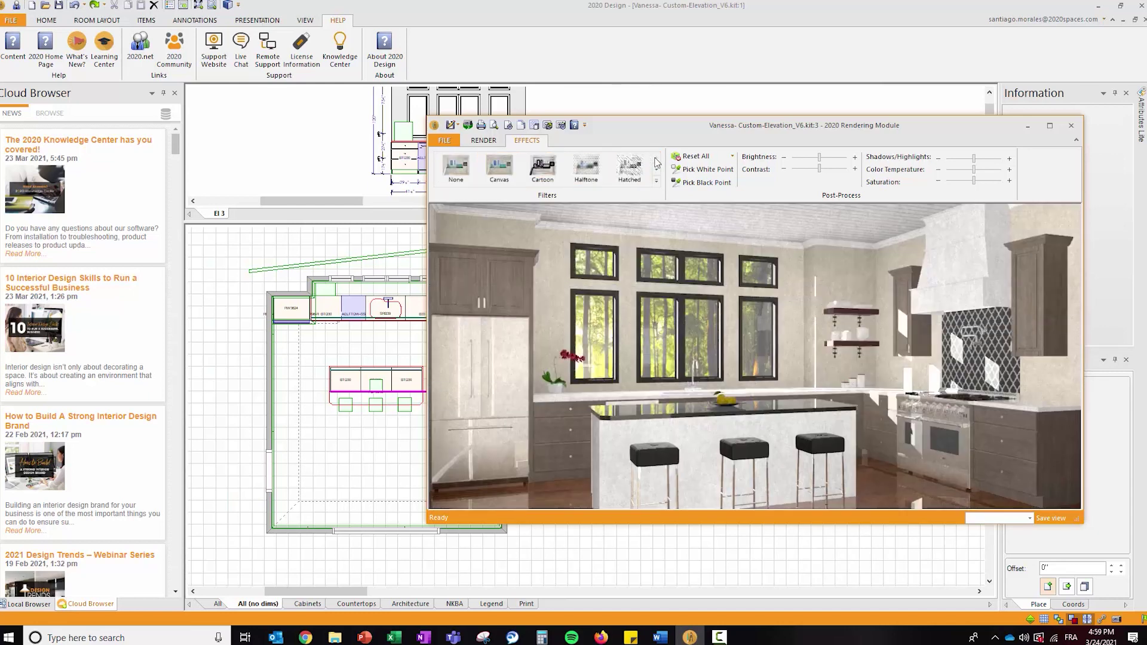
left_click(457, 171)
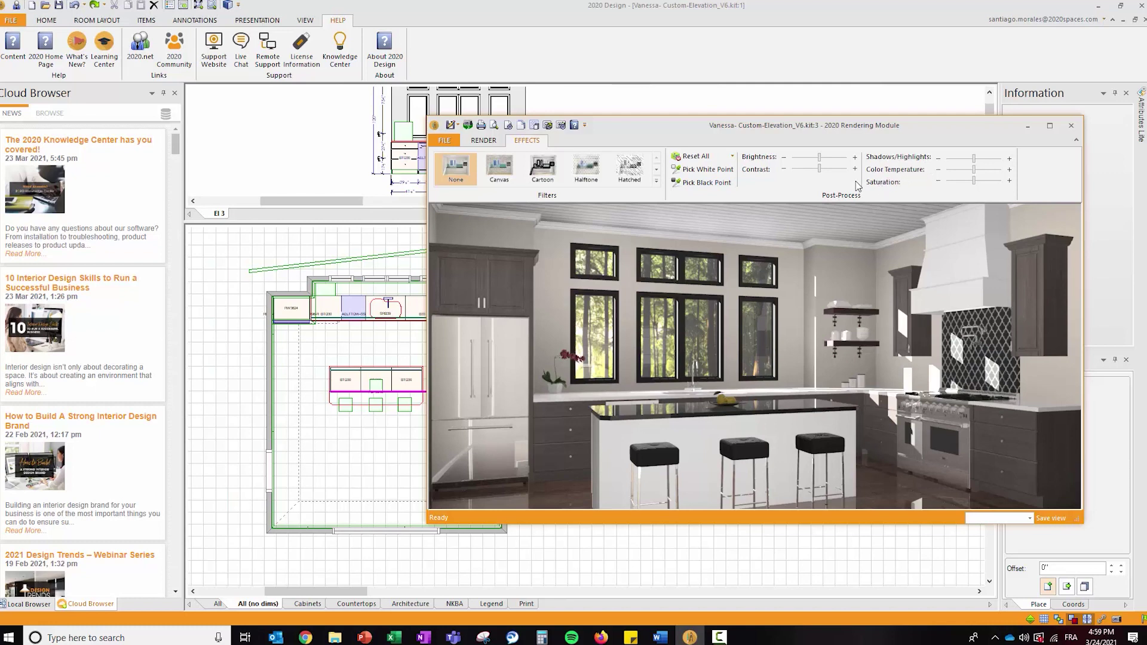
left_click_drag(819, 159, 824, 156)
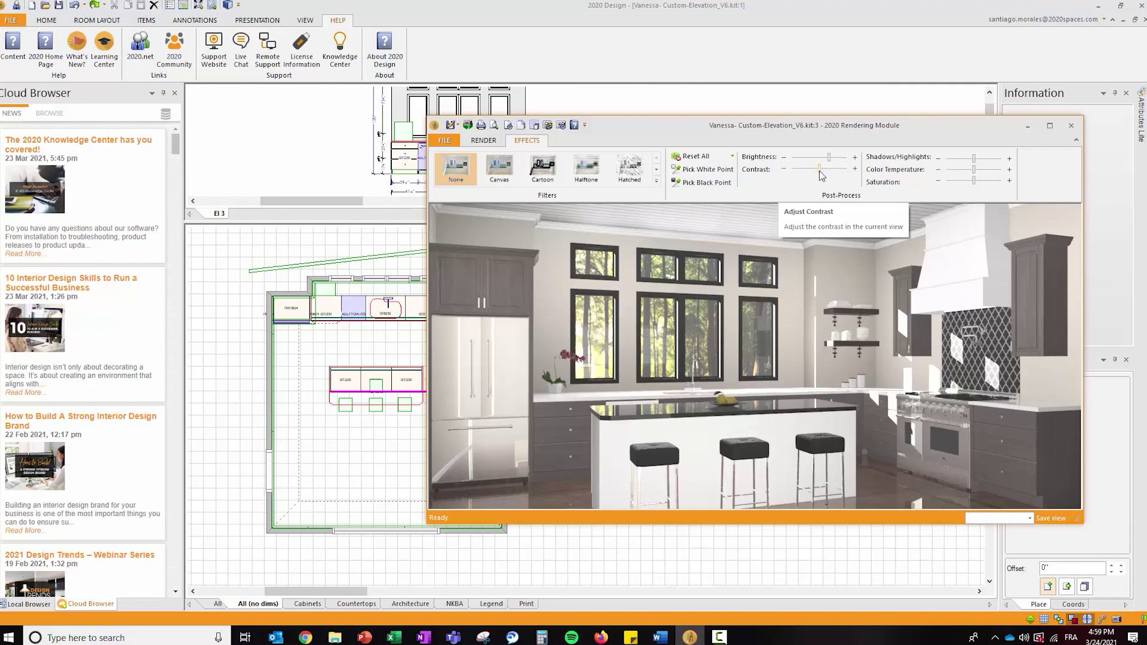
left_click_drag(973, 158, 983, 158)
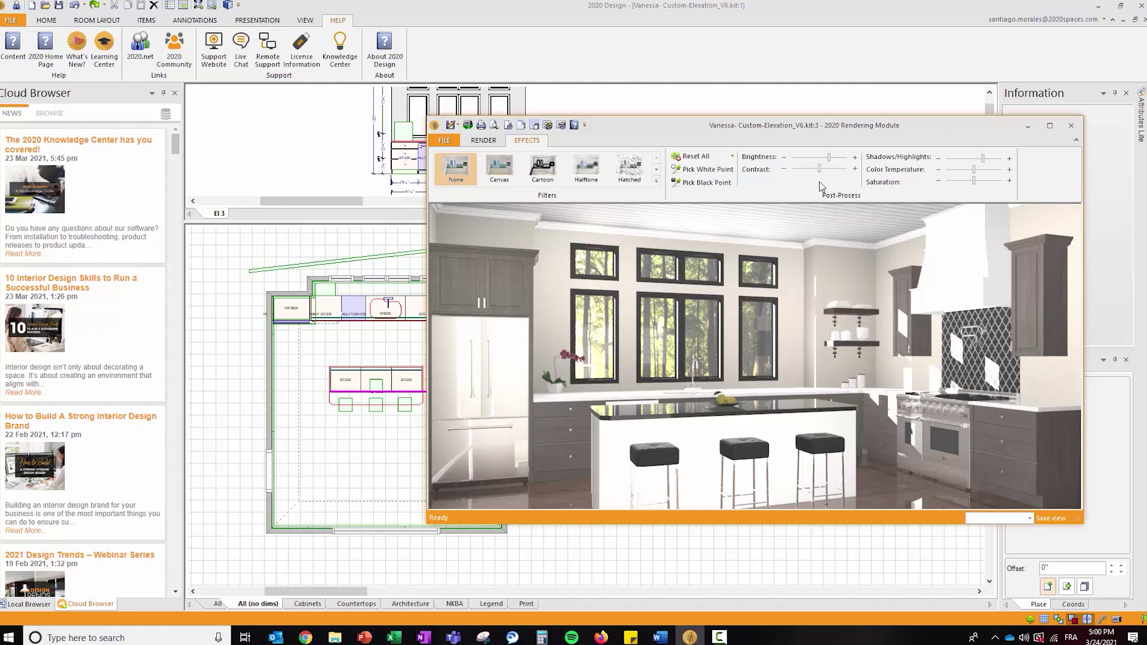
Lower contrast, warm the colour temperature, drain saturation to near grayscale, then reset all adjustments.
mouse_move(819, 170)
left_mouse_down()
mouse_move(832, 173)
mouse_move(820, 177)
left_mouse_up()
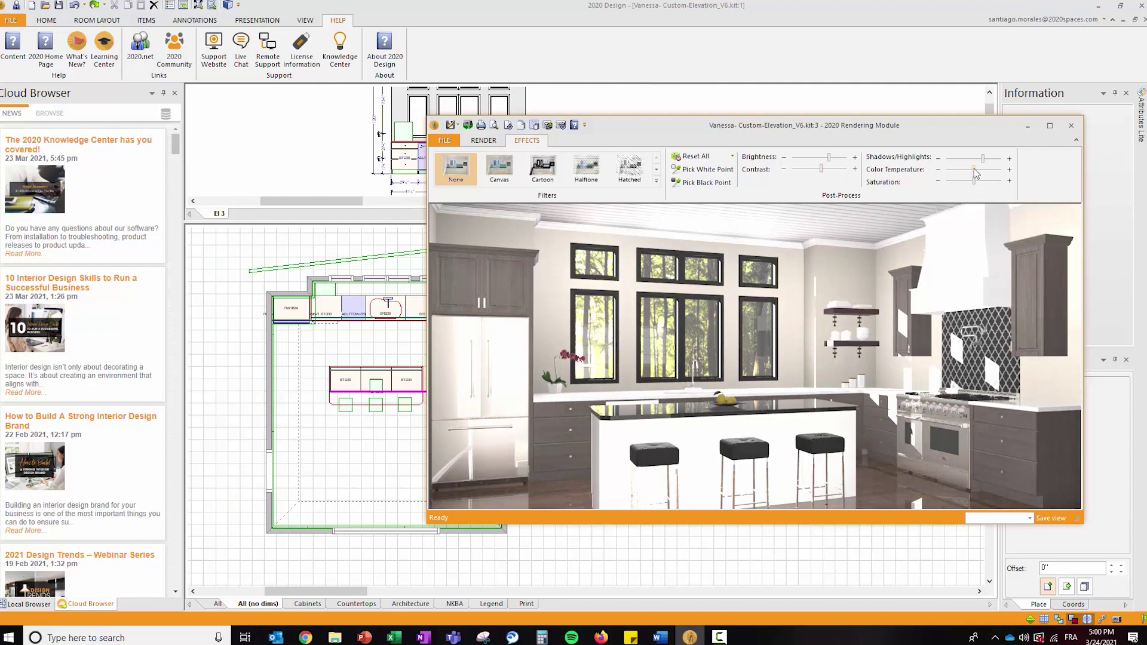
left_click_drag(974, 169, 984, 170)
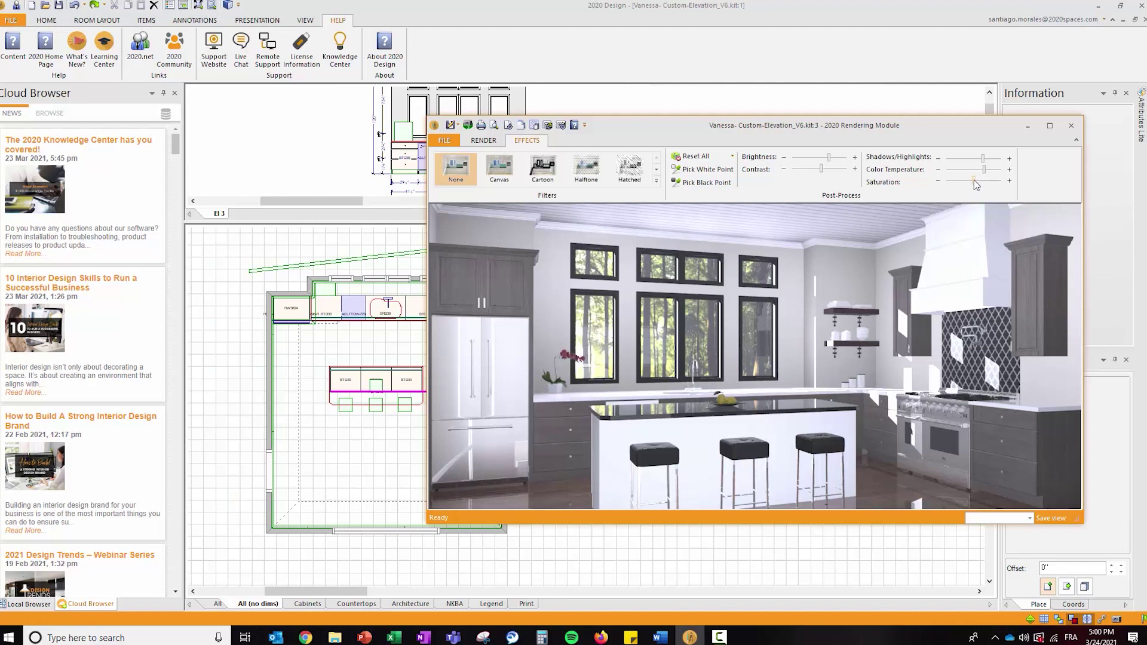
left_click_drag(974, 181, 946, 181)
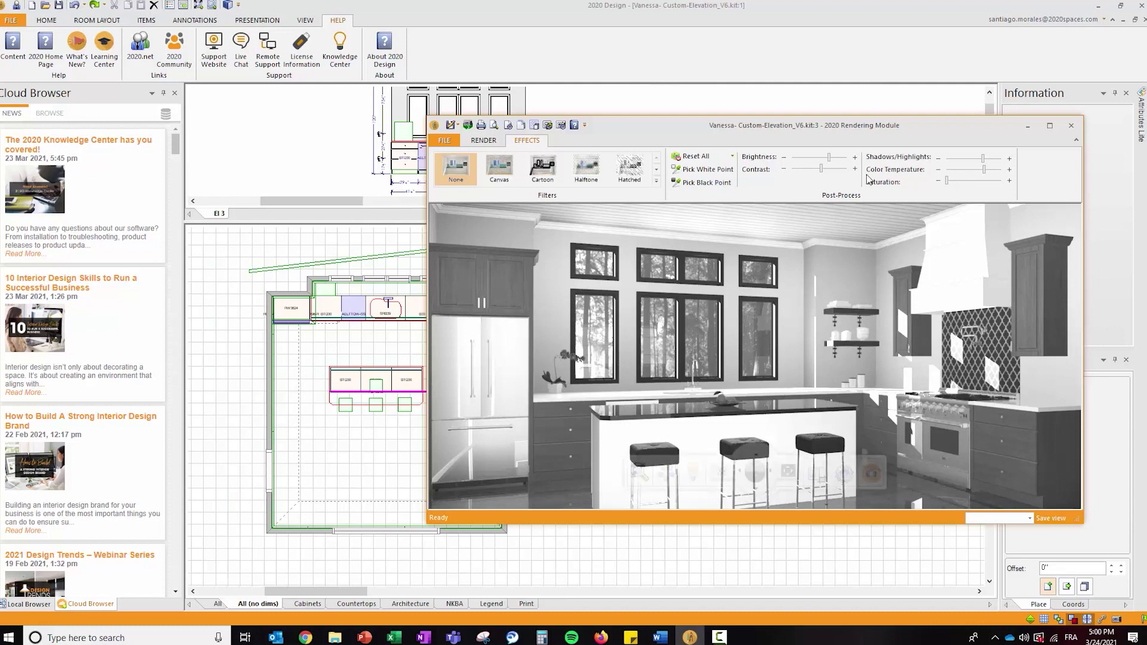
left_click(700, 161)
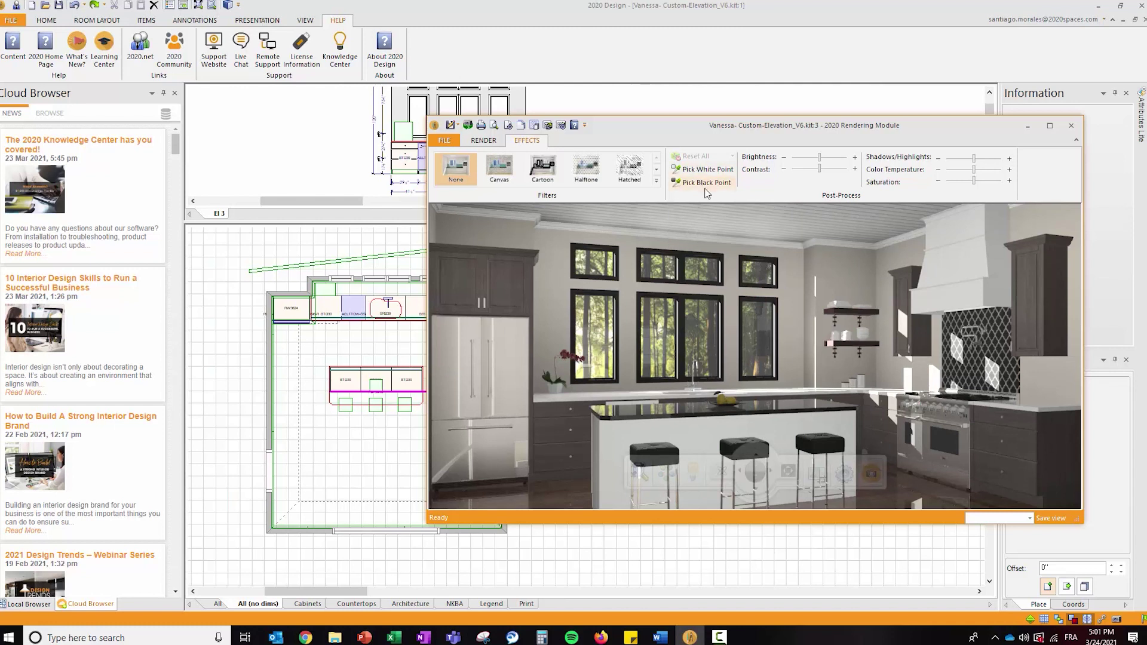
Pick a white point on the kitchen island, then reset all post-process settings to defaults.
left_click(707, 169)
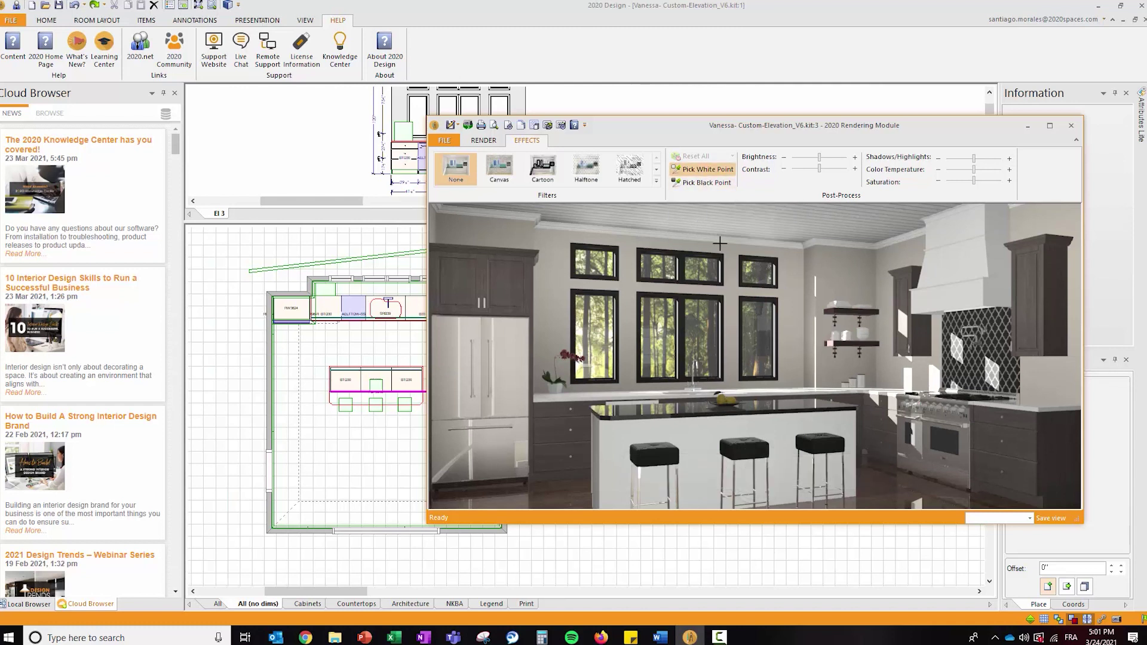
left_click(691, 431)
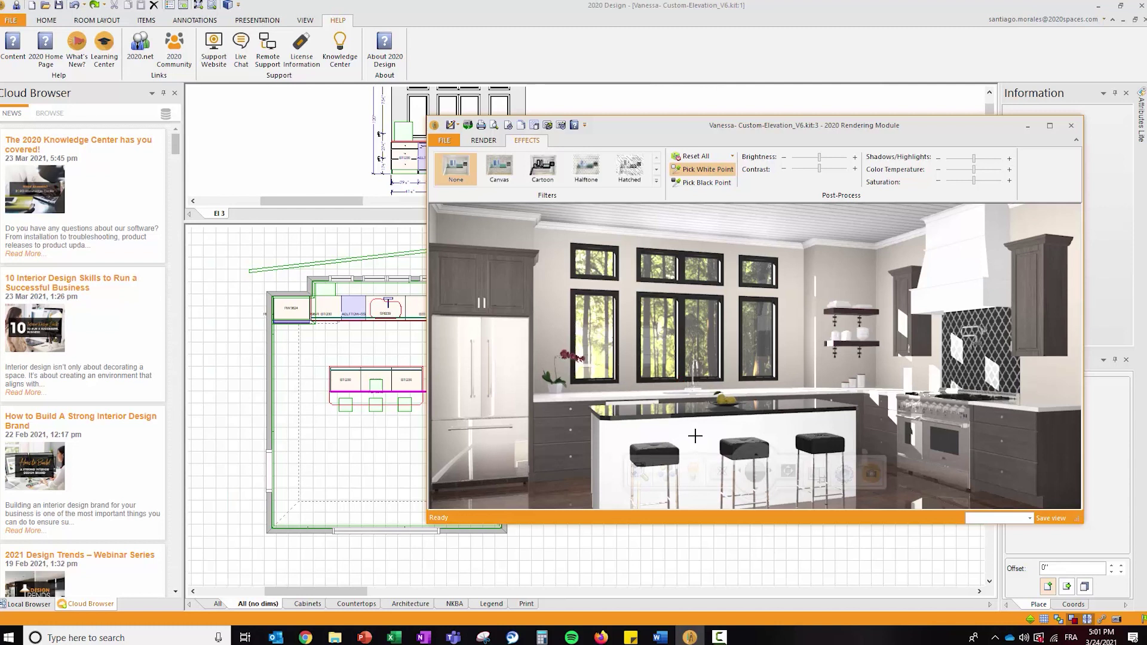
left_click(714, 169)
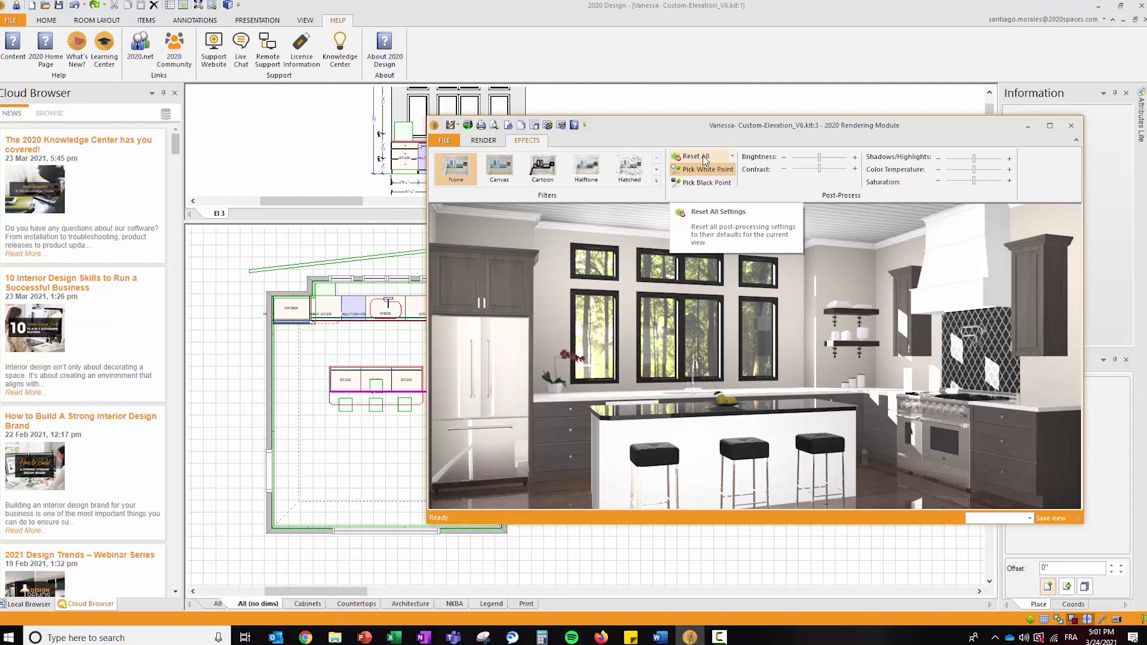
left_click(702, 155)
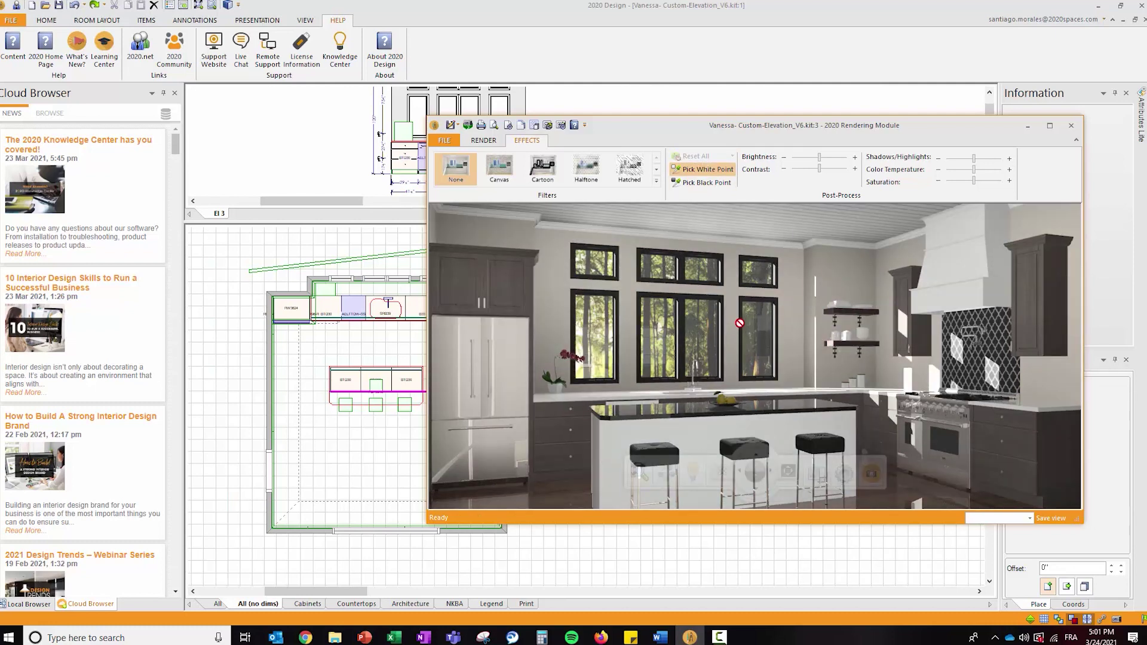
key("alt+Tab")
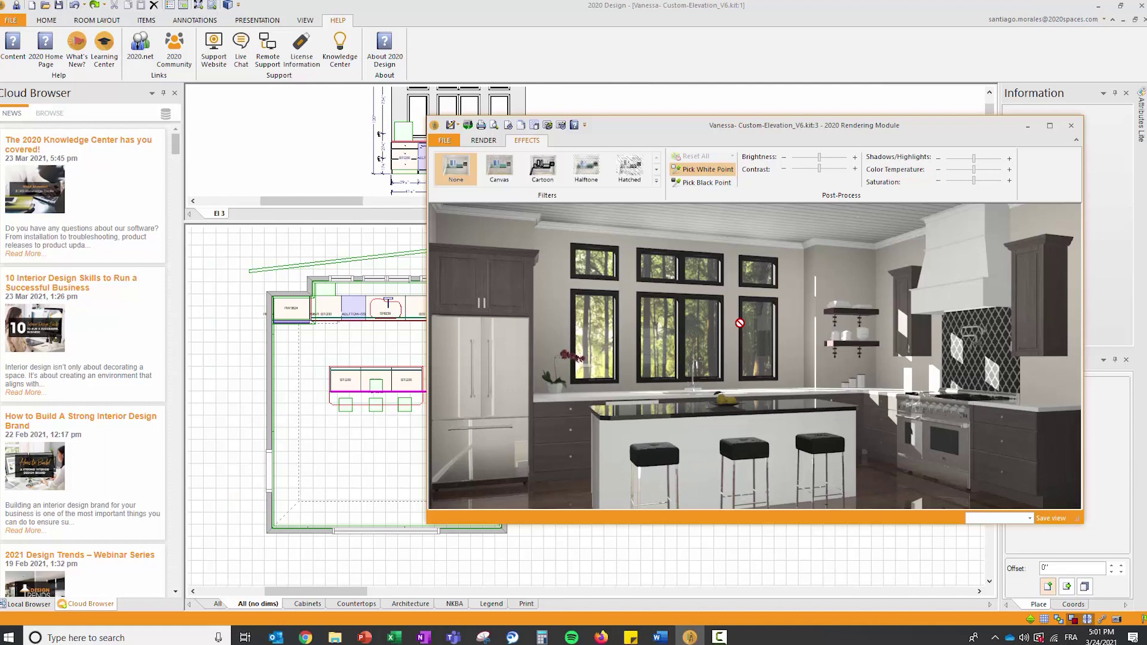
Turn off white point picking and move the rendering window up and to the right.
left_click(707, 169)
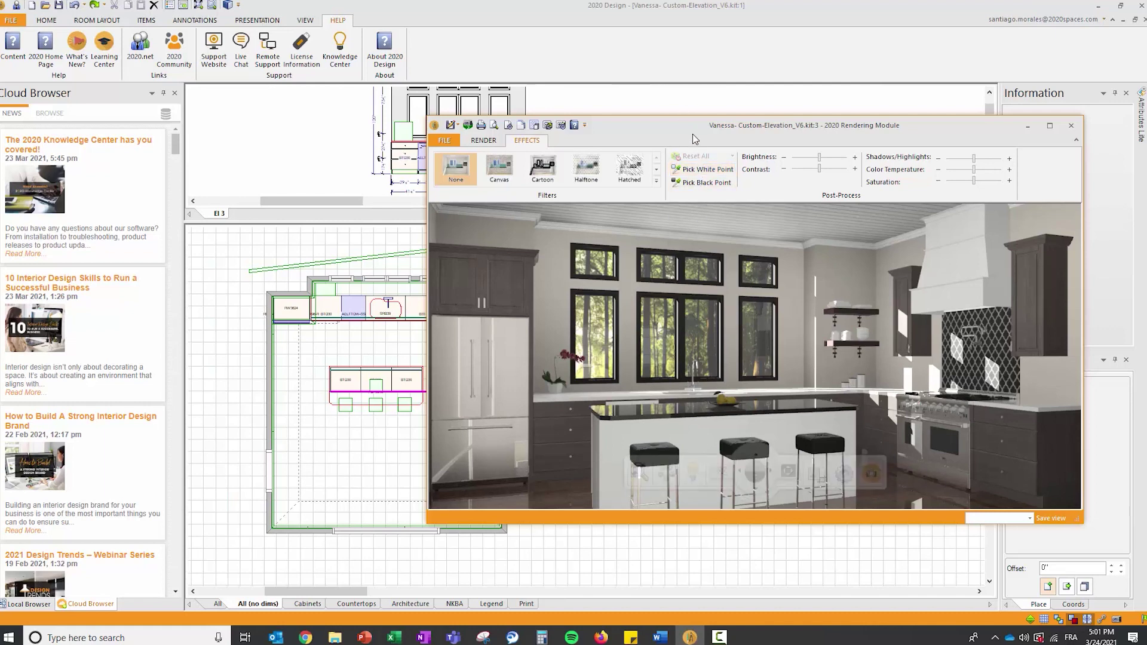
left_click_drag(683, 126, 723, 64)
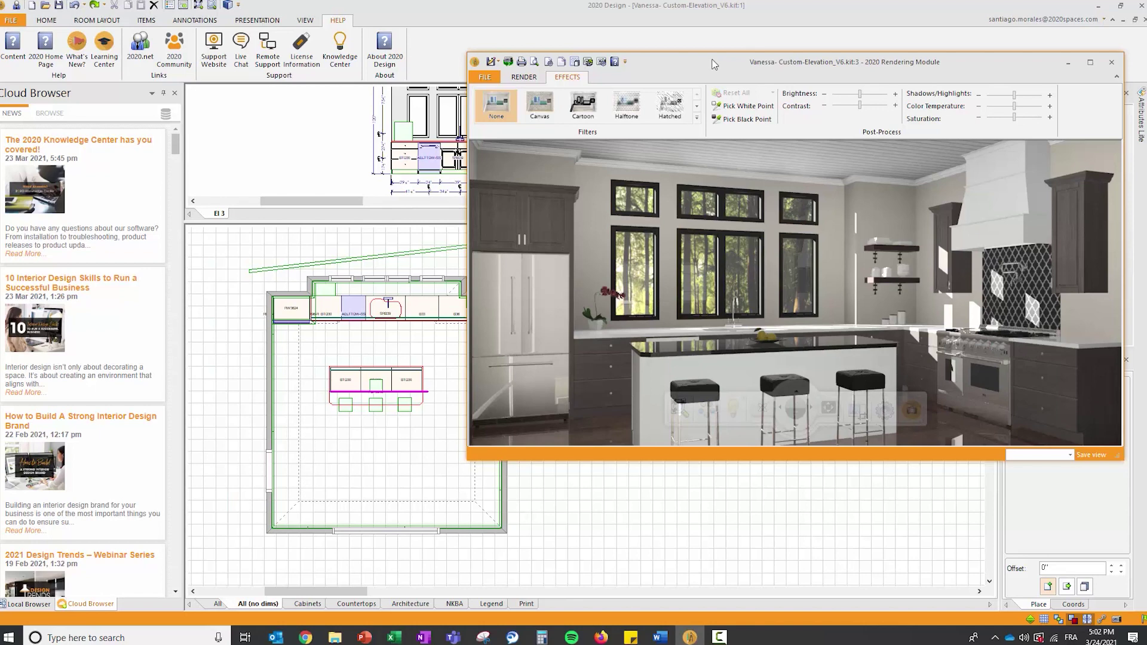
left_click_drag(895, 62, 962, 66)
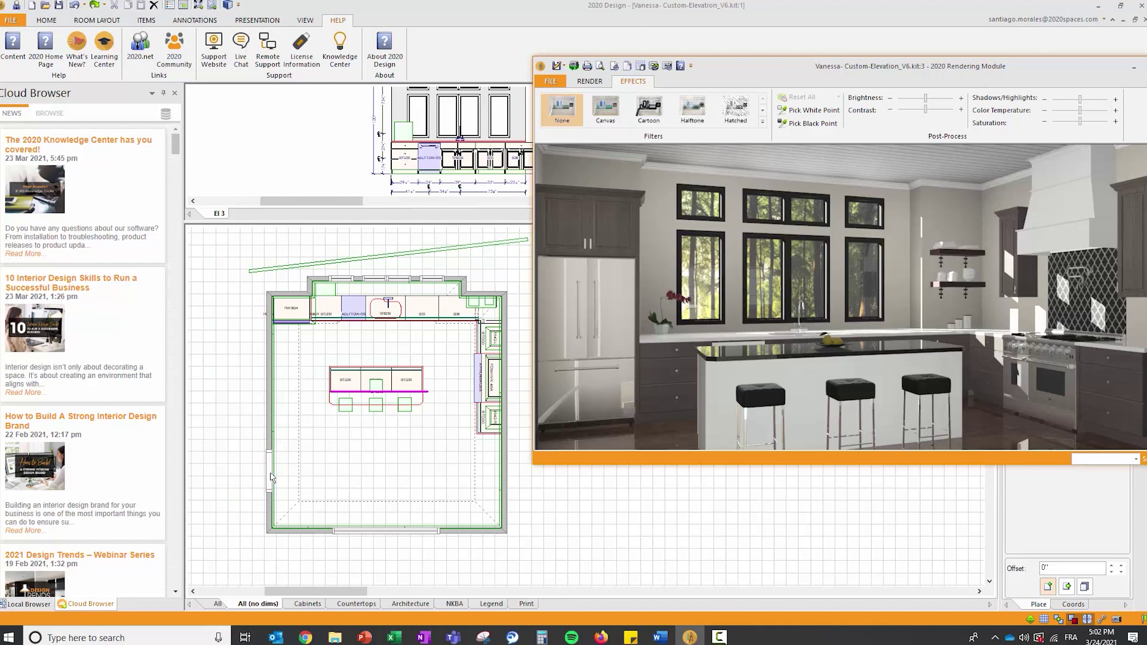
Stretch the outline at the floor plan's top wall leftward so the render shows a plain back wall.
mouse_move(926, 353)
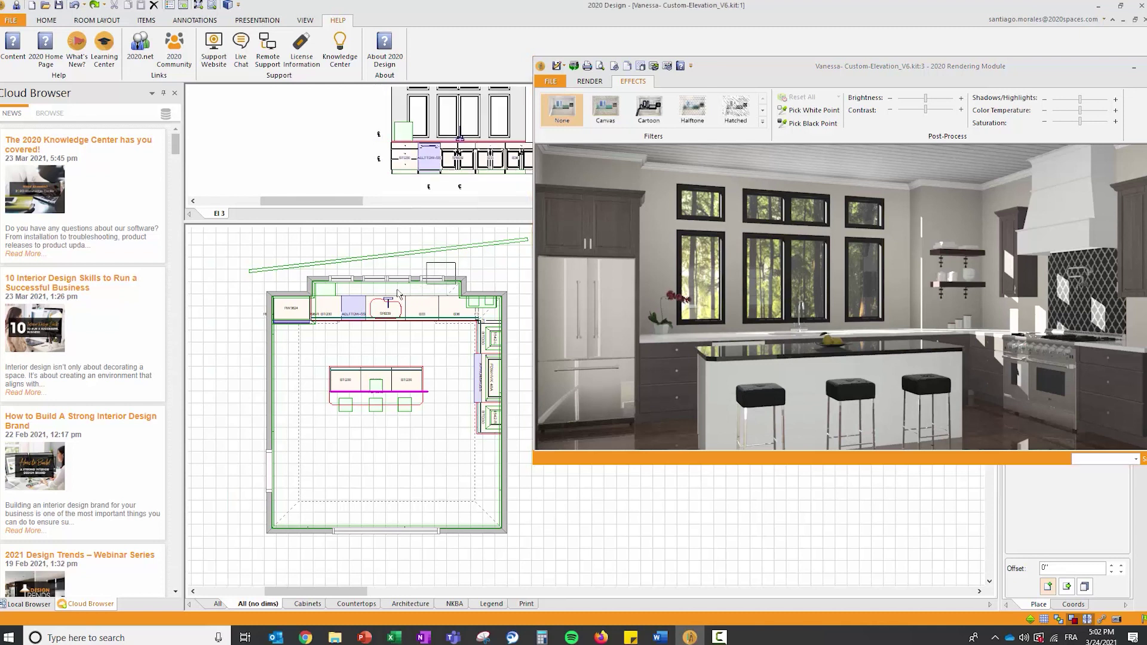
left_click_drag(399, 294, 325, 290)
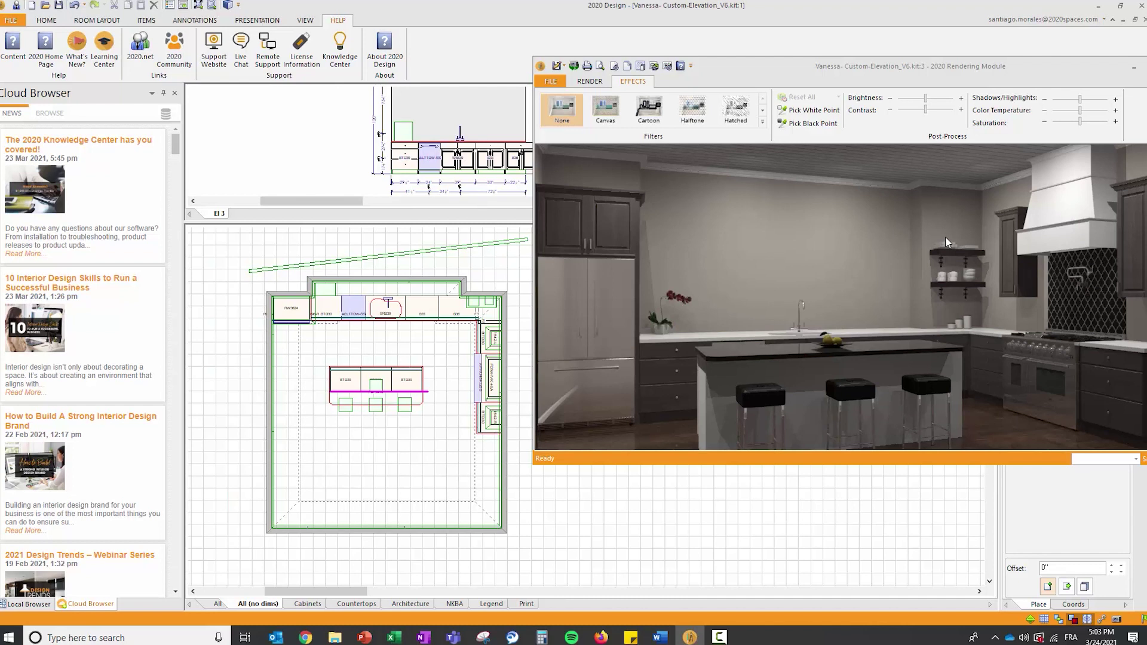
mouse_move(925, 255)
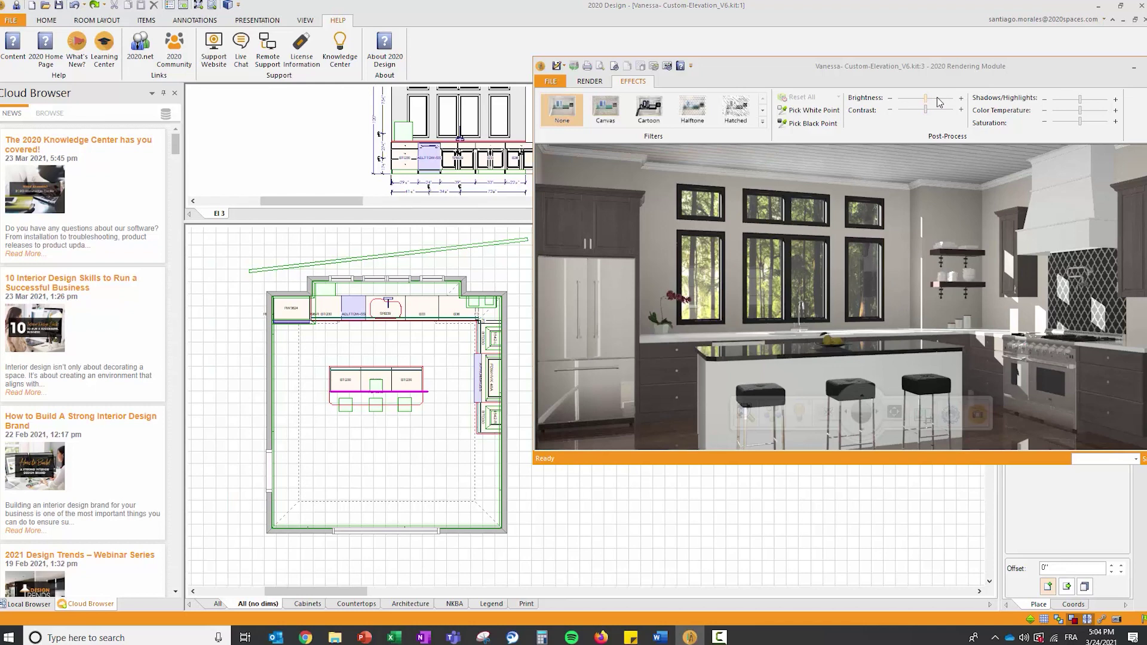
Raise the render's Brightness slider, then switch to the presentation's Lighting slide.
left_click(937, 97)
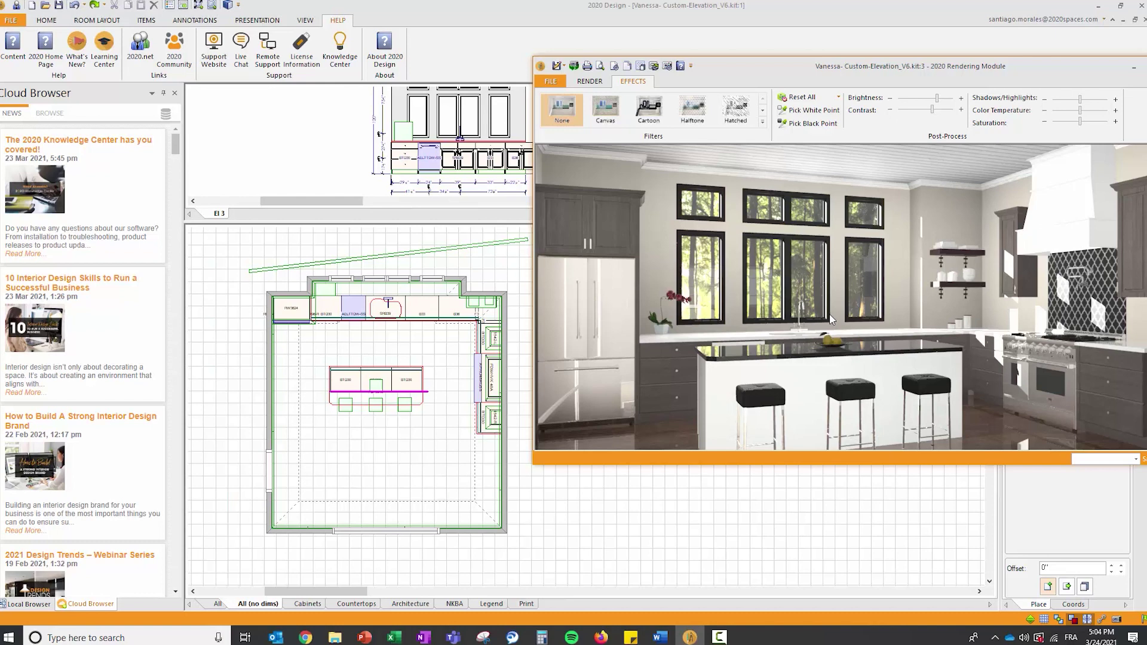
key("alt+Tab")
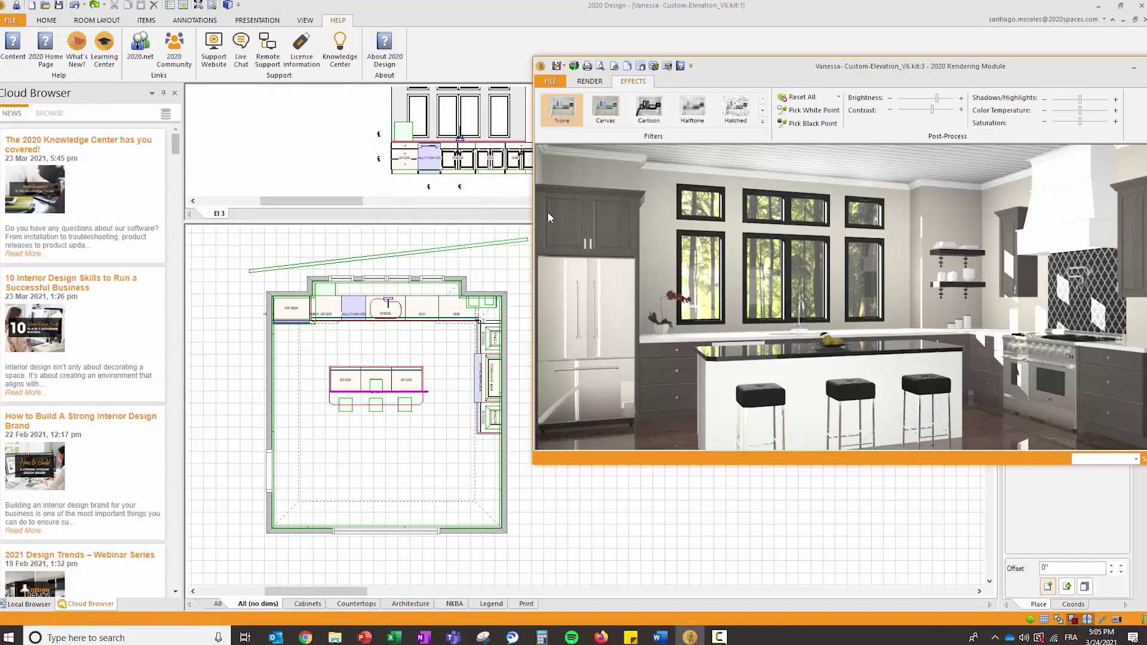
key("alt+Tab")
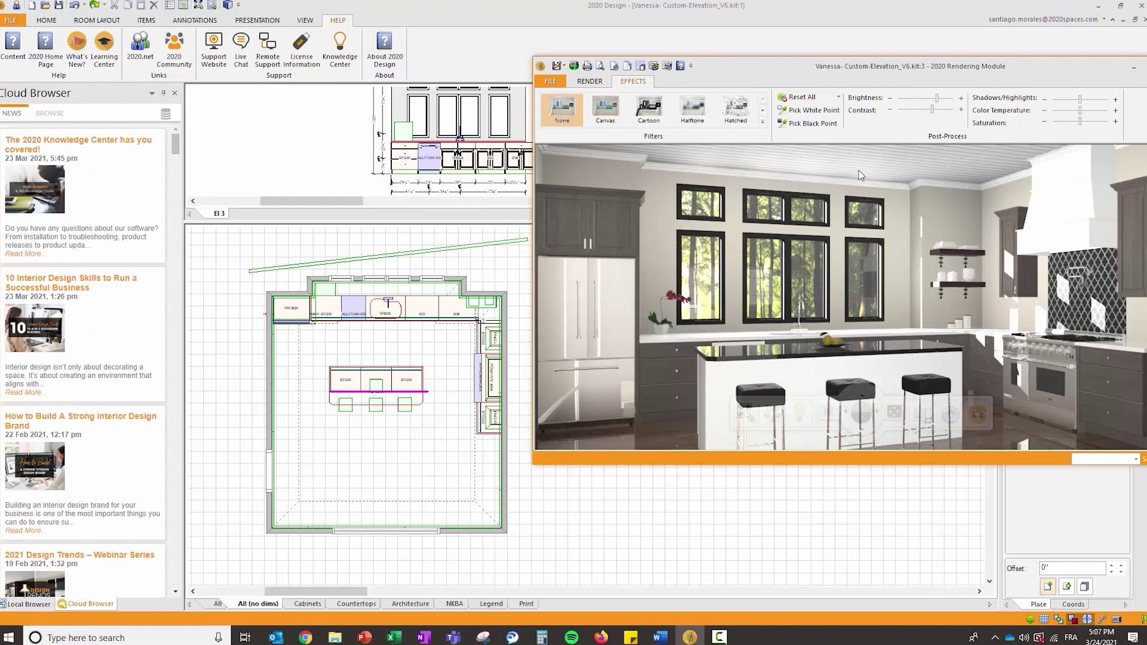
left_click_drag(1051, 67, 966, 67)
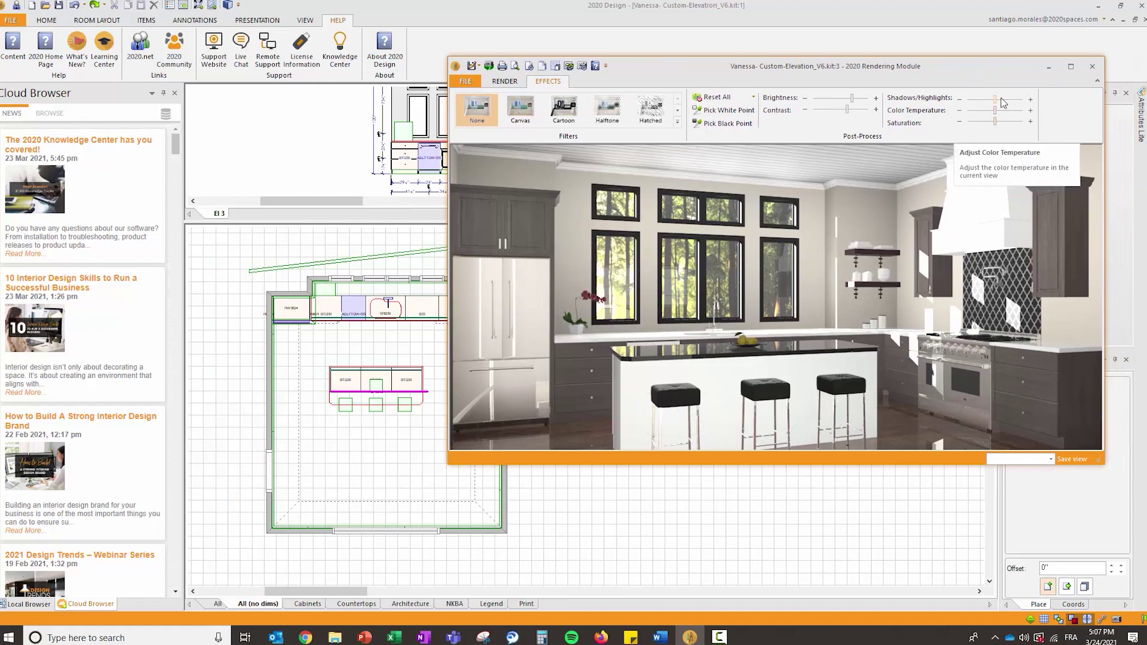
Raise Shadows/Highlights and lower saturation slightly, then switch to the presentation slideshow.
mouse_move(995, 98)
left_mouse_down()
mouse_move(1005, 98)
mouse_move(997, 111)
left_mouse_up()
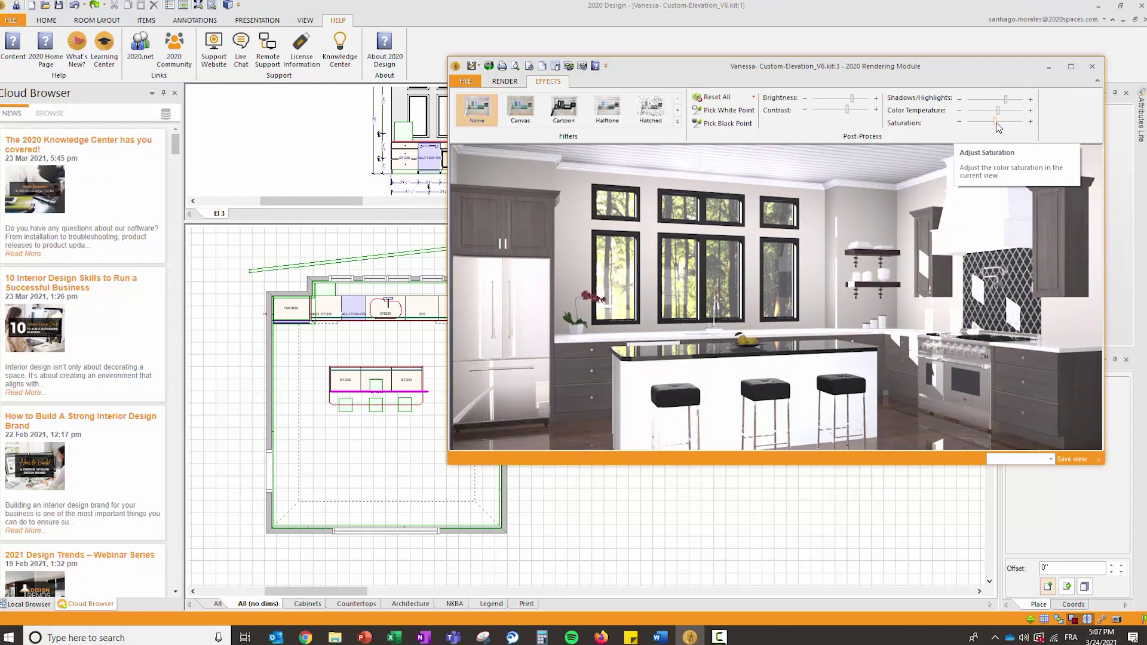
left_click_drag(995, 122, 990, 123)
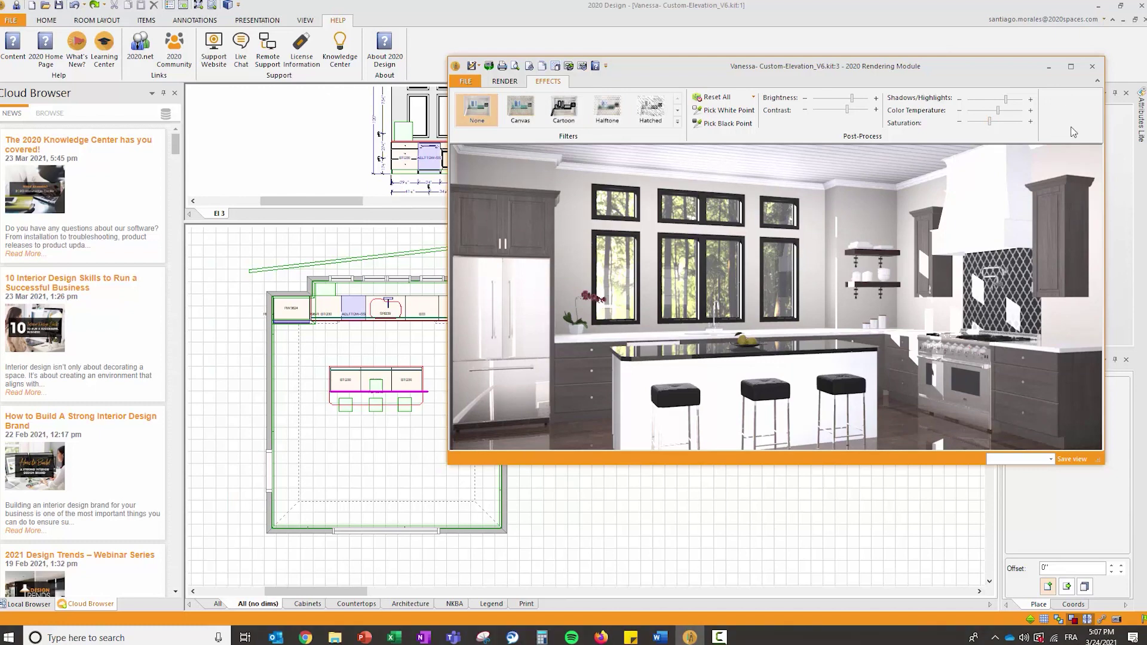
key("alt+Tab")
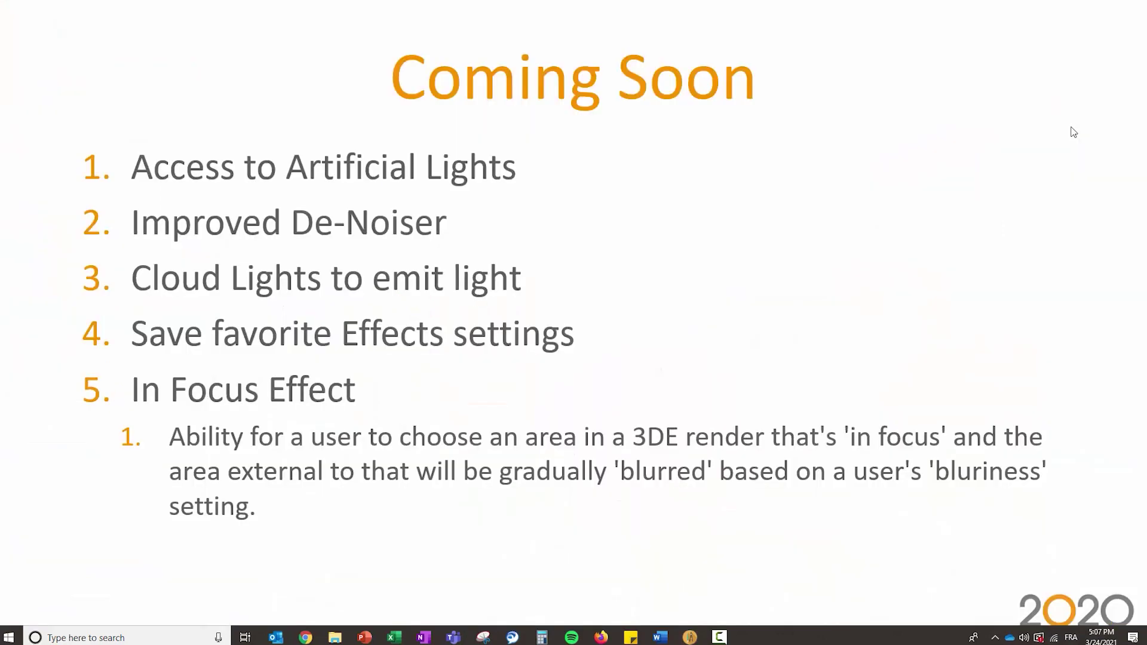